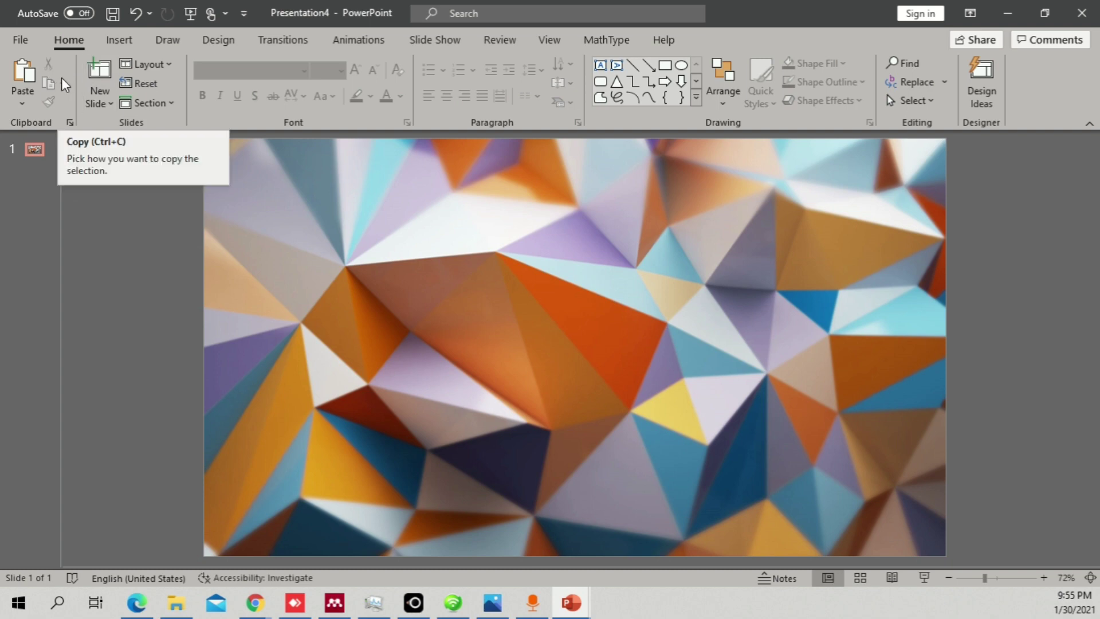
Open the New page's full template gallery and run the 'Presentations' suggested search.
left_click(31, 40)
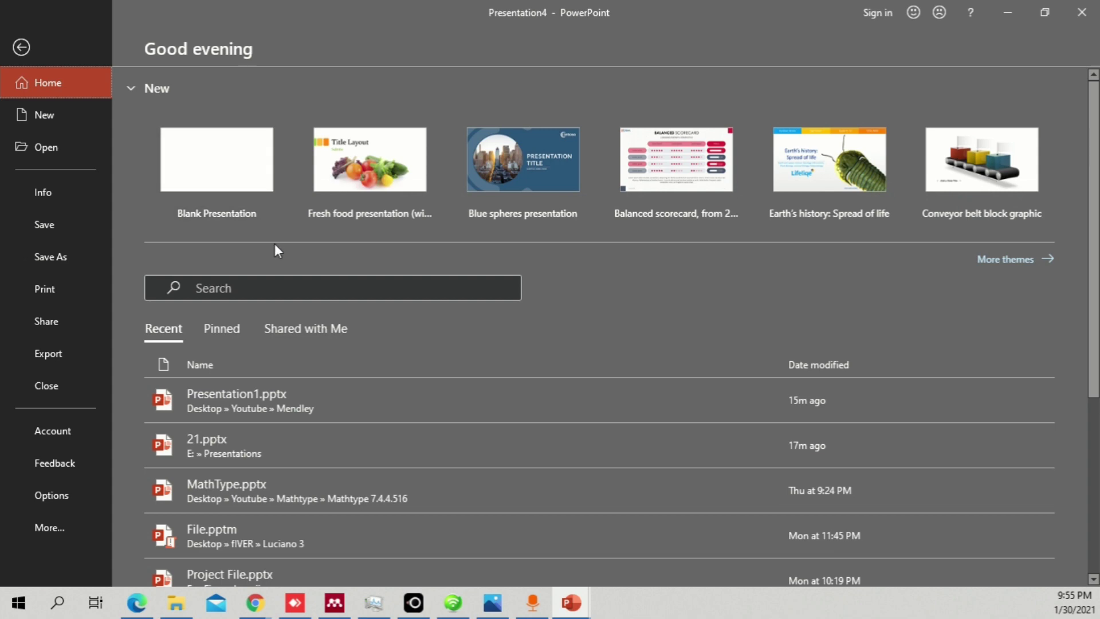
left_click(1010, 257)
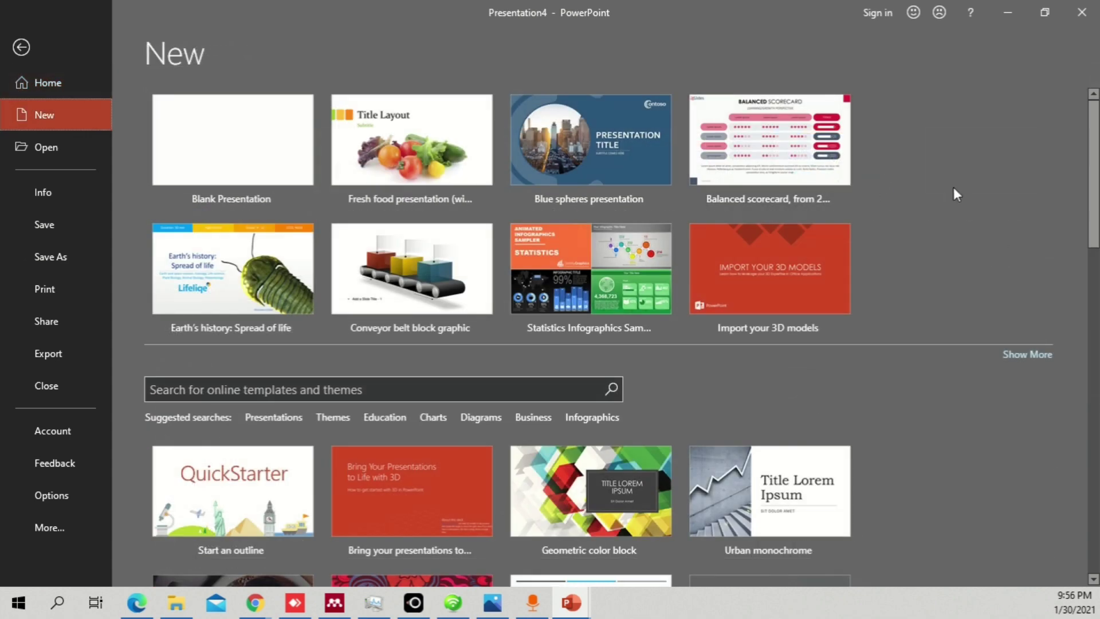
scroll(953, 195, "down", 1)
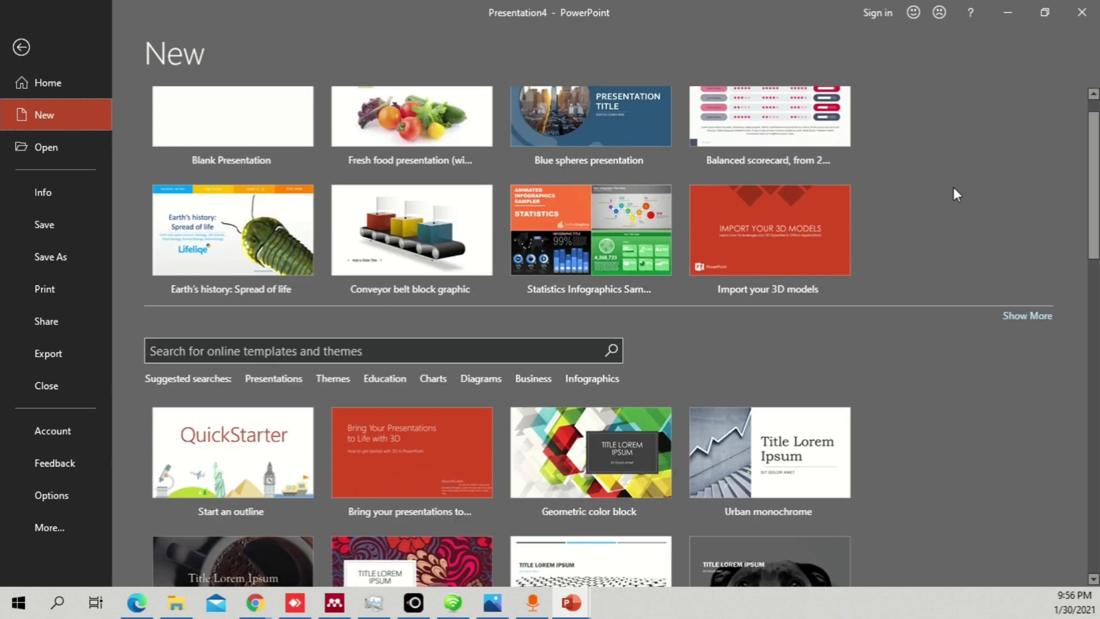
left_click(268, 378)
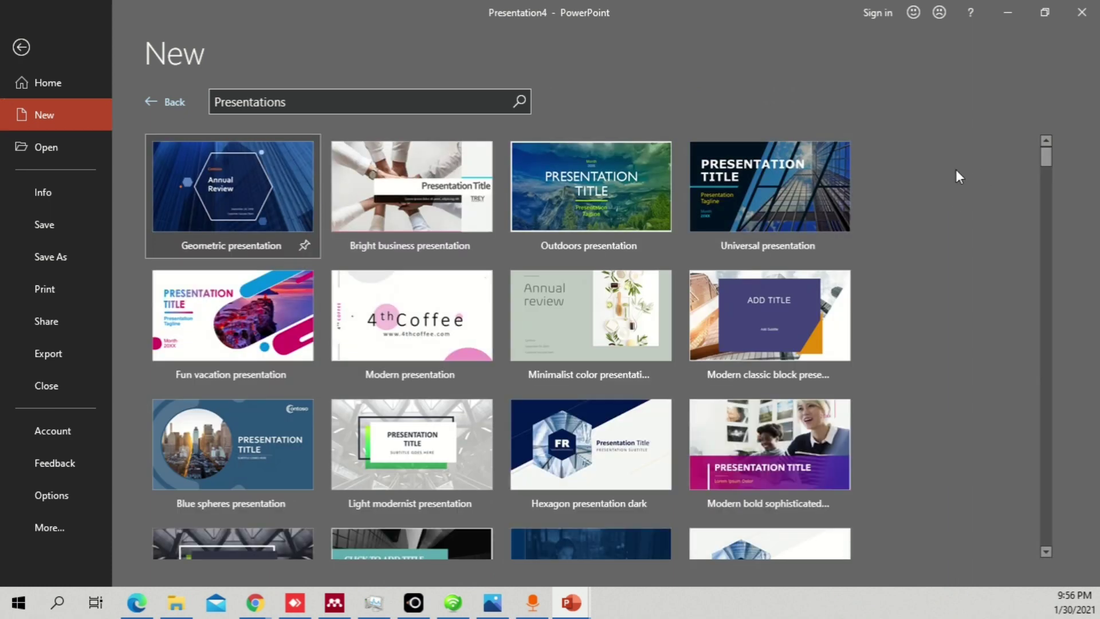
Scroll through the Presentations template results and come back near the top of the list.
scroll(955, 170, "down", 3)
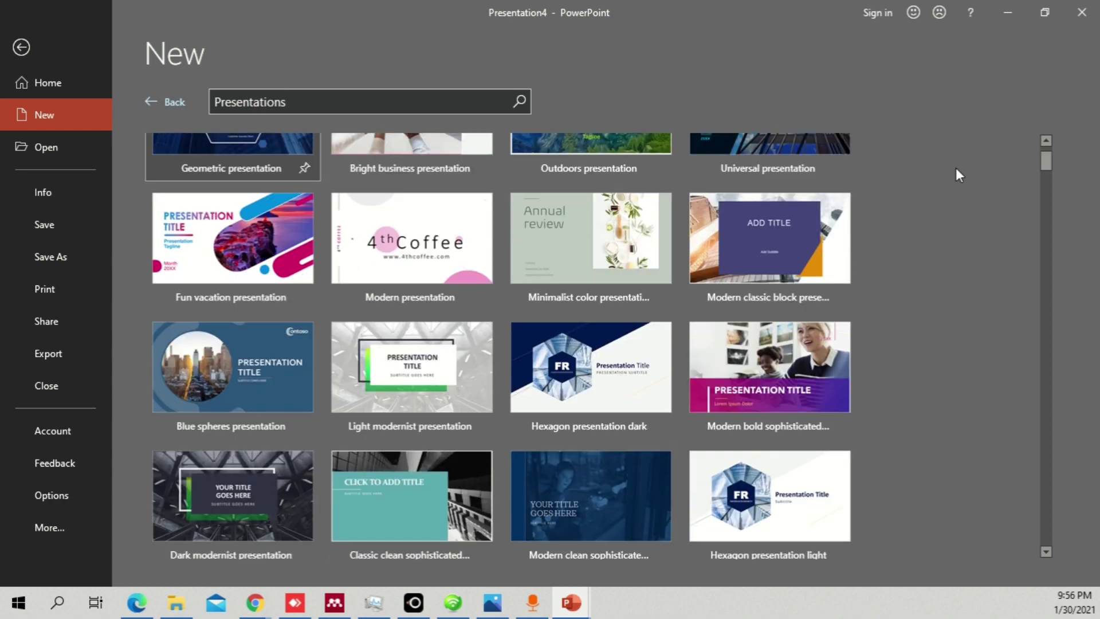
scroll(956, 175, "down", 2)
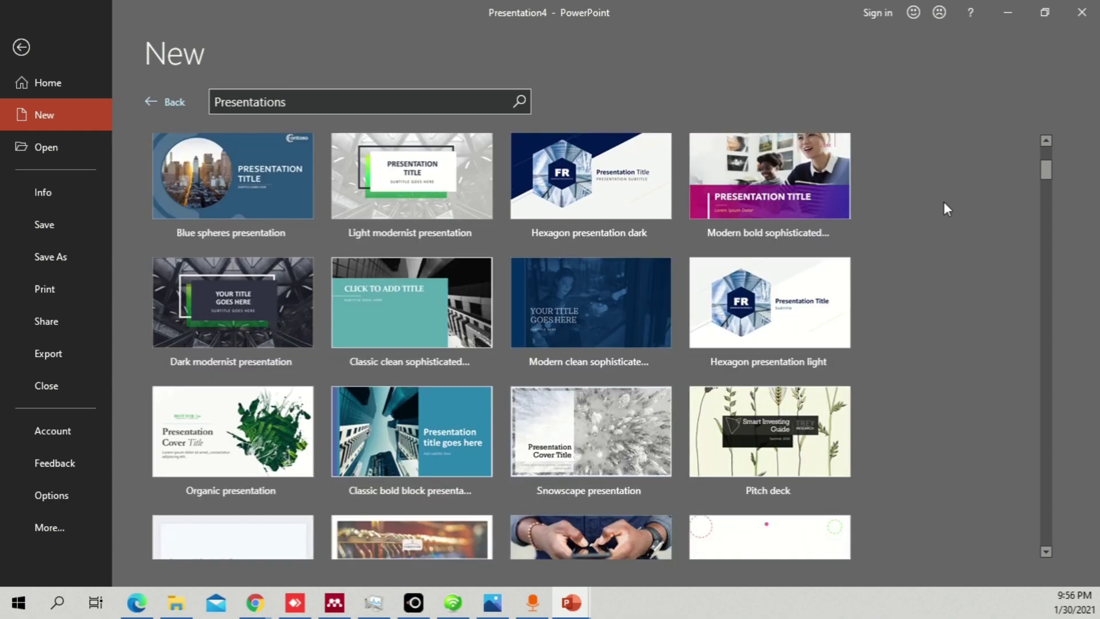
scroll(943, 202, "up", 4)
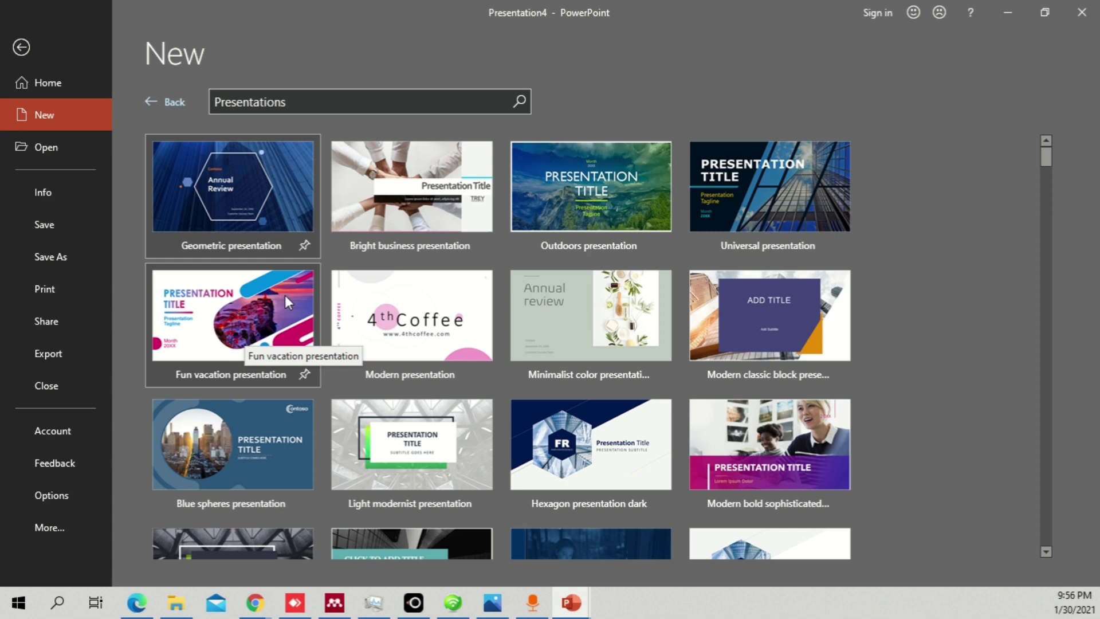
Create a presentation from the Blue spheres template, dismiss the Help pane, and select slide 2.
double_click(279, 441)
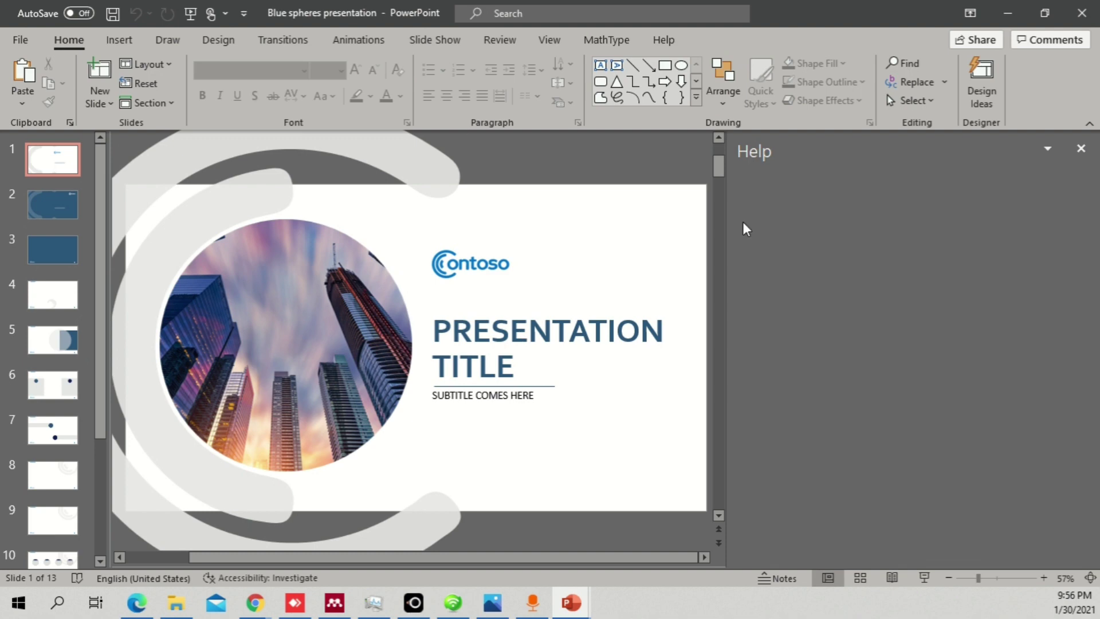
left_click(1081, 149)
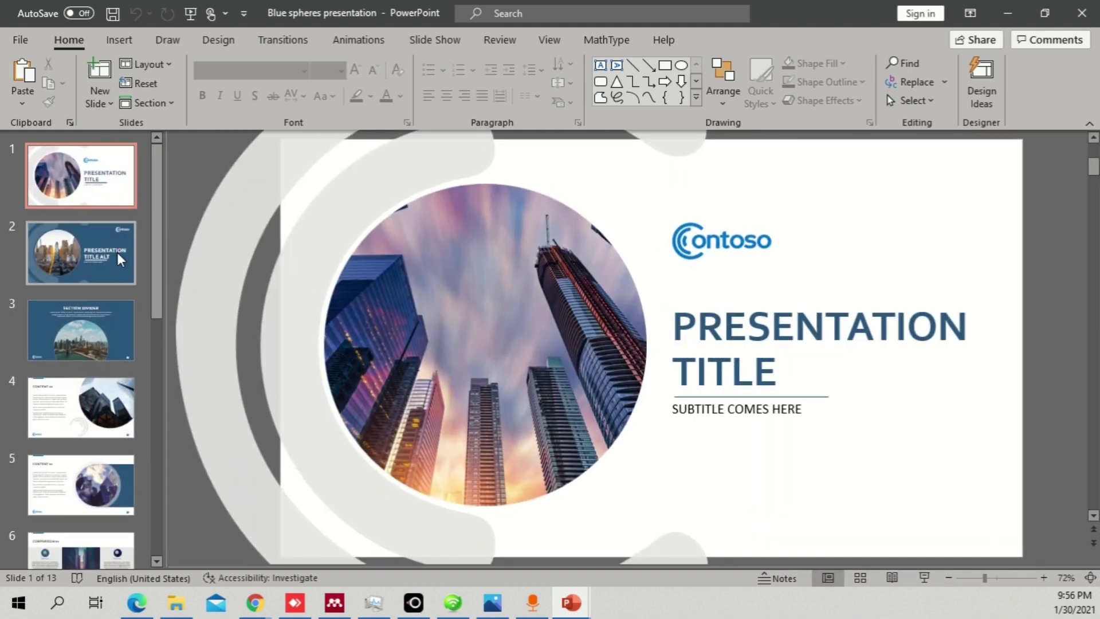
left_click(115, 253)
Step through the sample slides to slide 11, Thank You, then return to slide 10, Team.
key("Down")
key("Down")
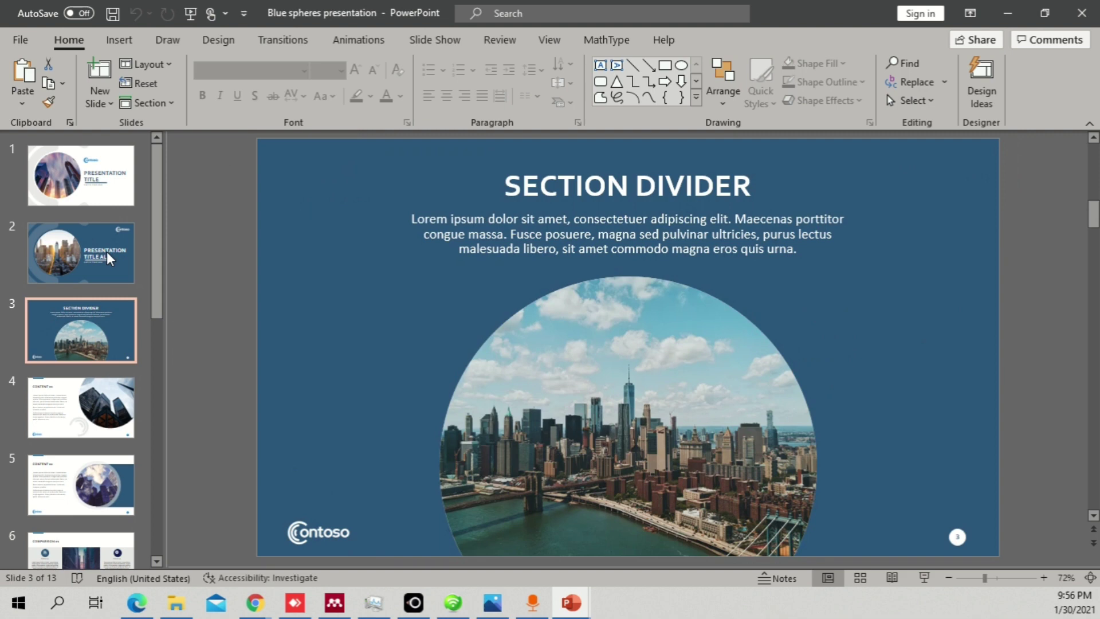
key("Down")
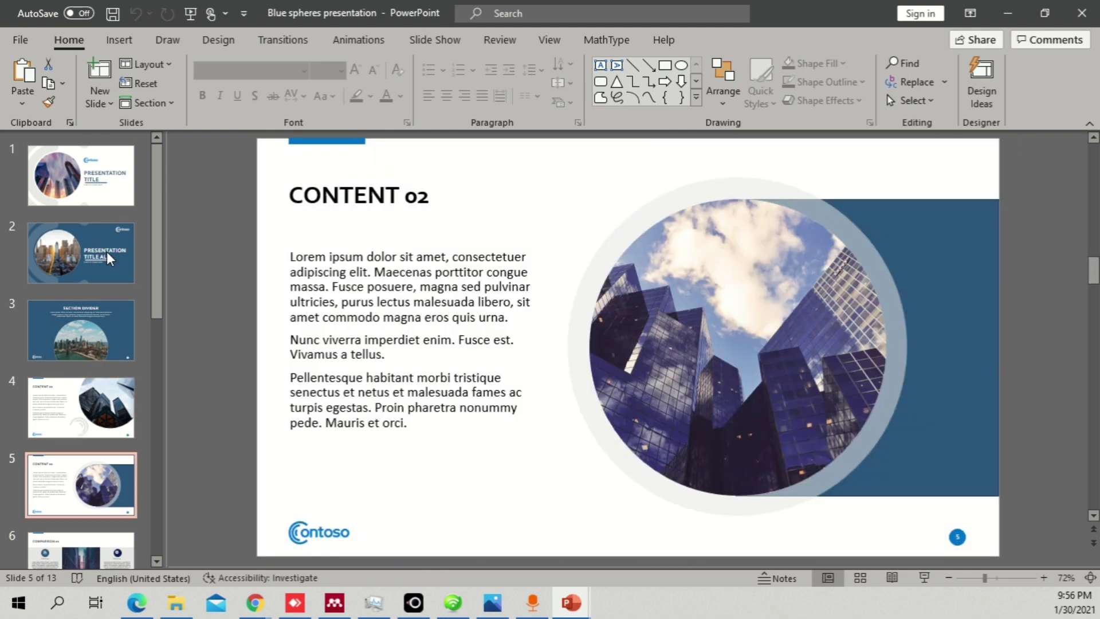
key("Down")
key("Down")
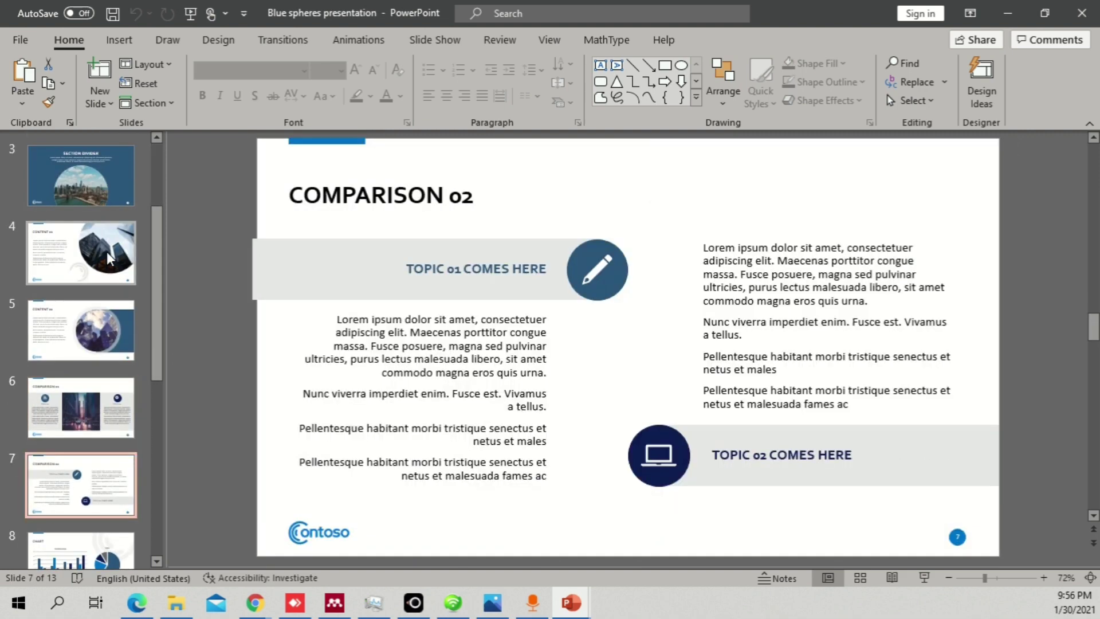
key("Down")
key("Down")
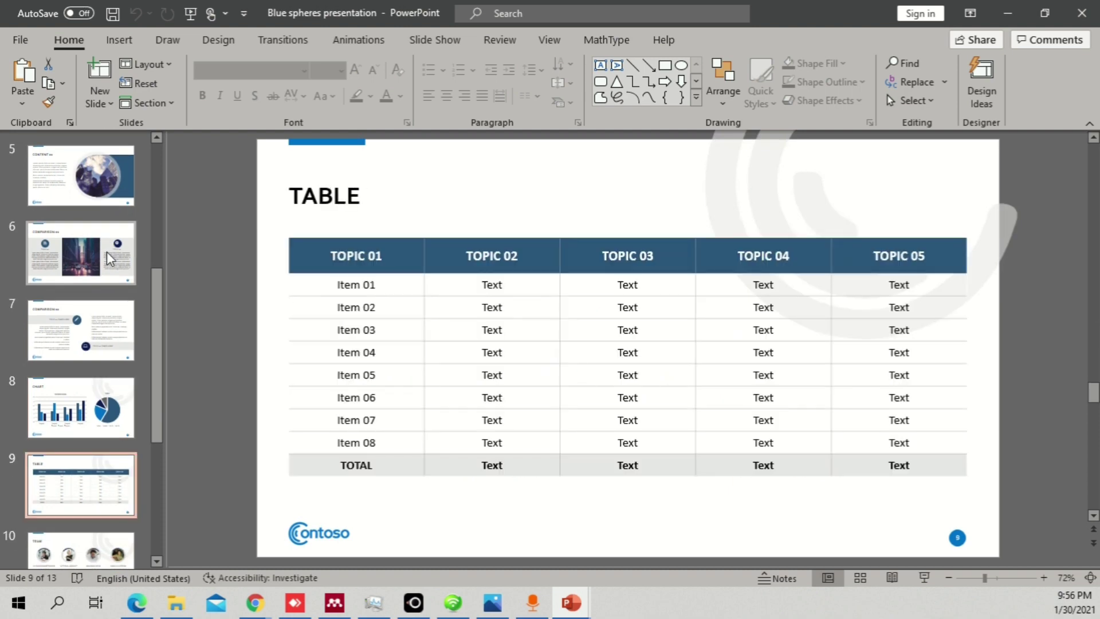
key("Down")
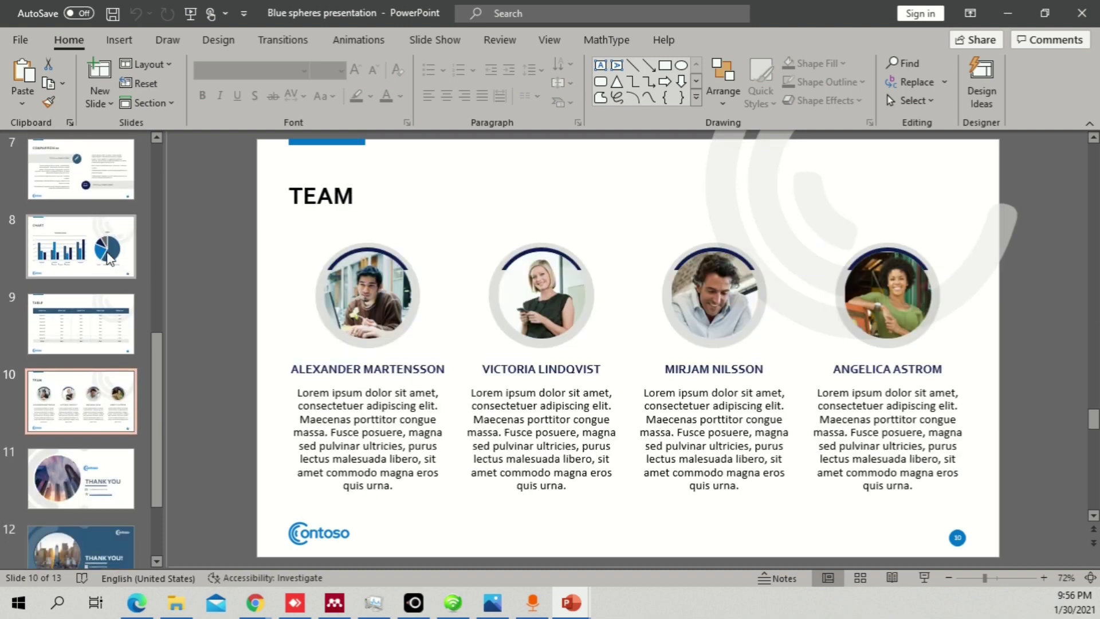
key("Down")
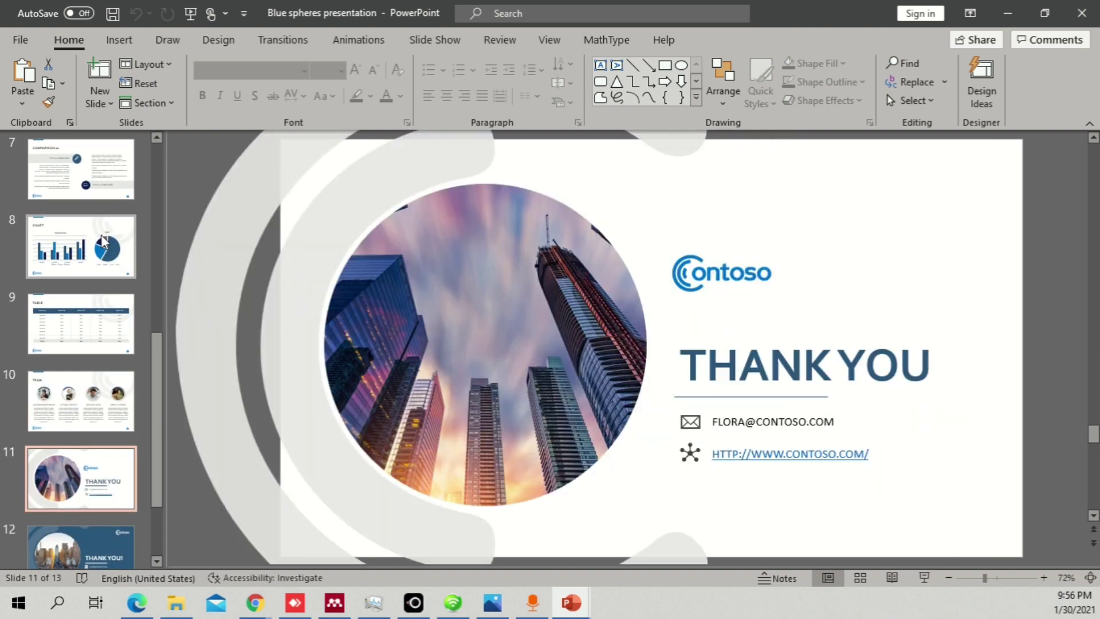
left_click(95, 390)
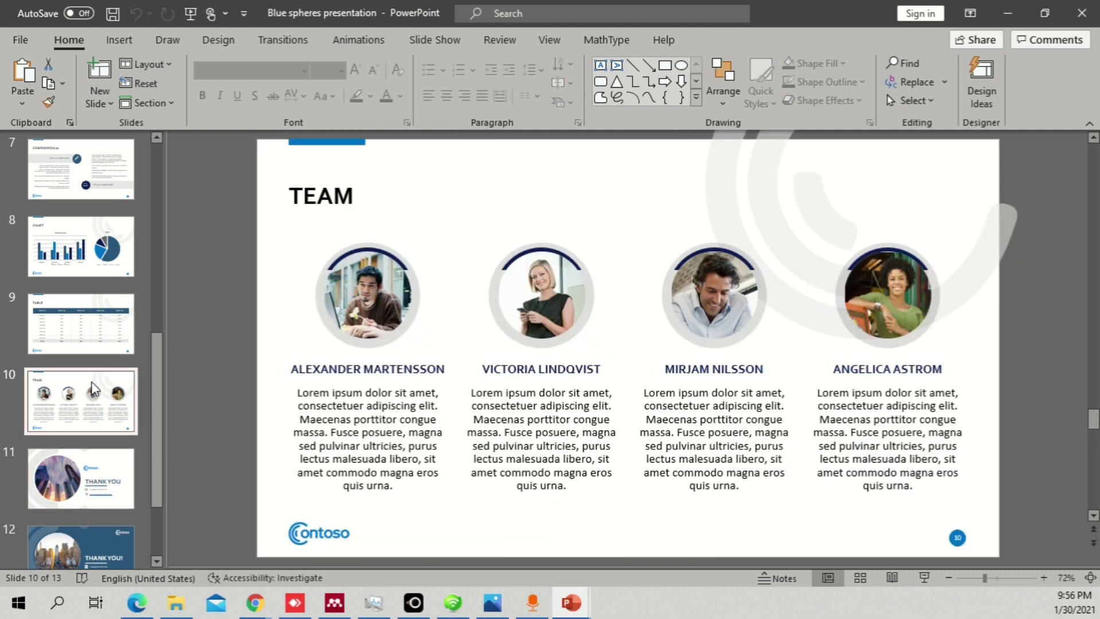
left_click(307, 367)
triple_click(390, 369)
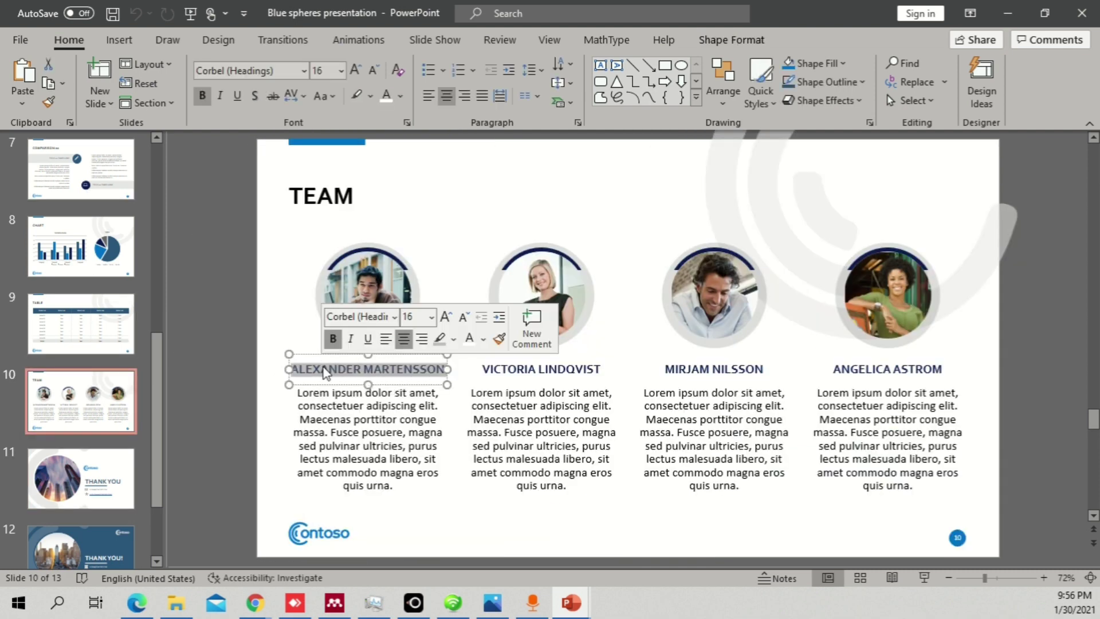
left_click(248, 417)
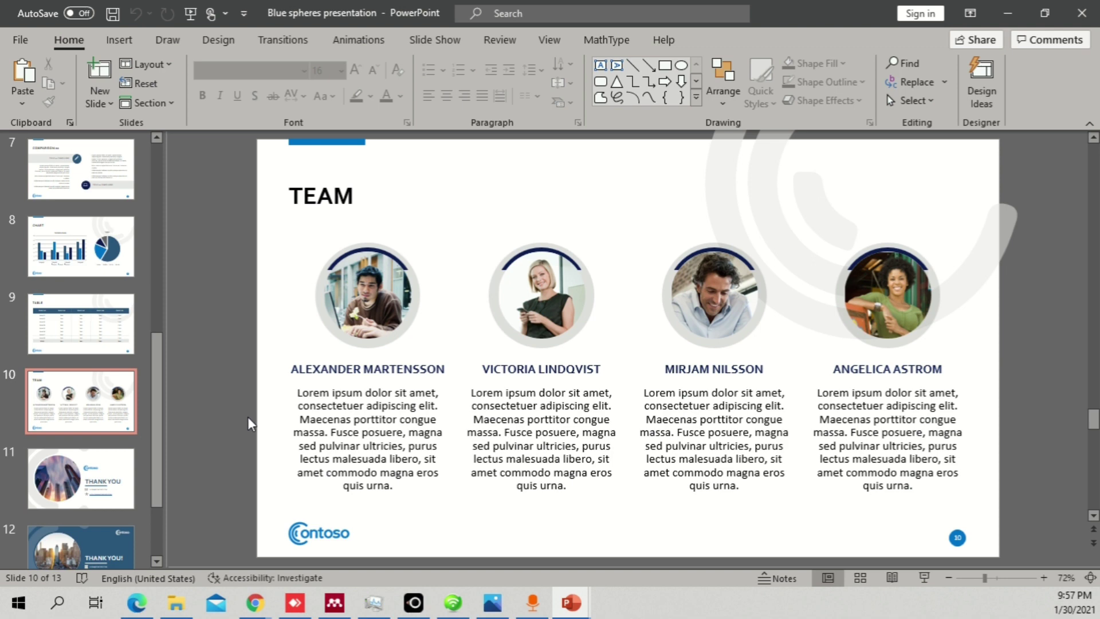
scroll(136, 336, "up", 6)
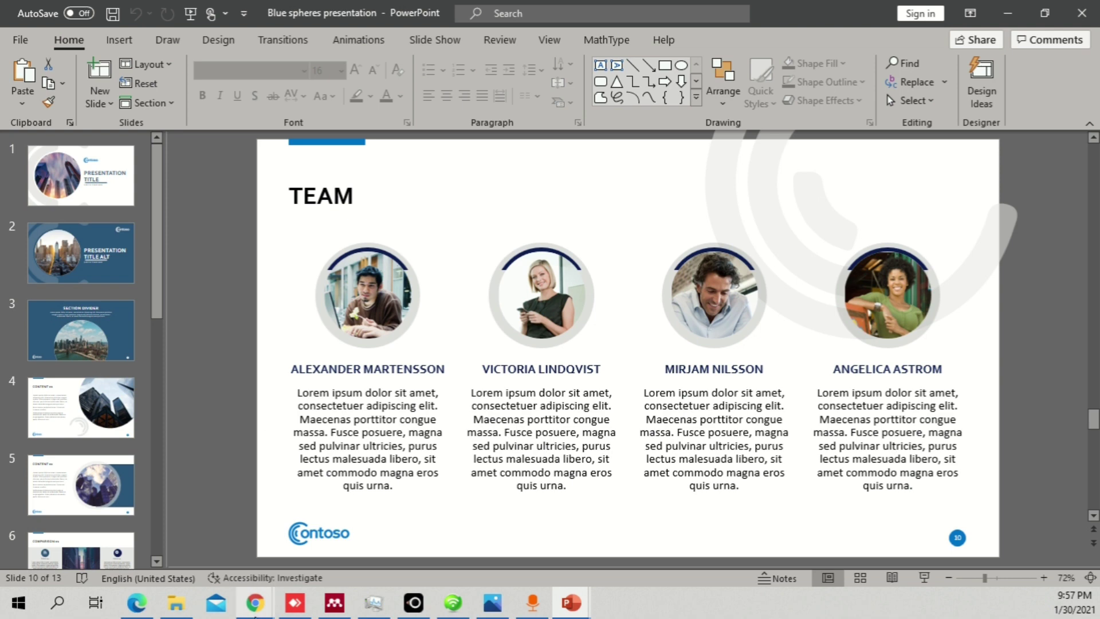
Open the doughnut chart video on its YouTube watch page and pause playback.
mouse_move(255, 602)
left_click(166, 539)
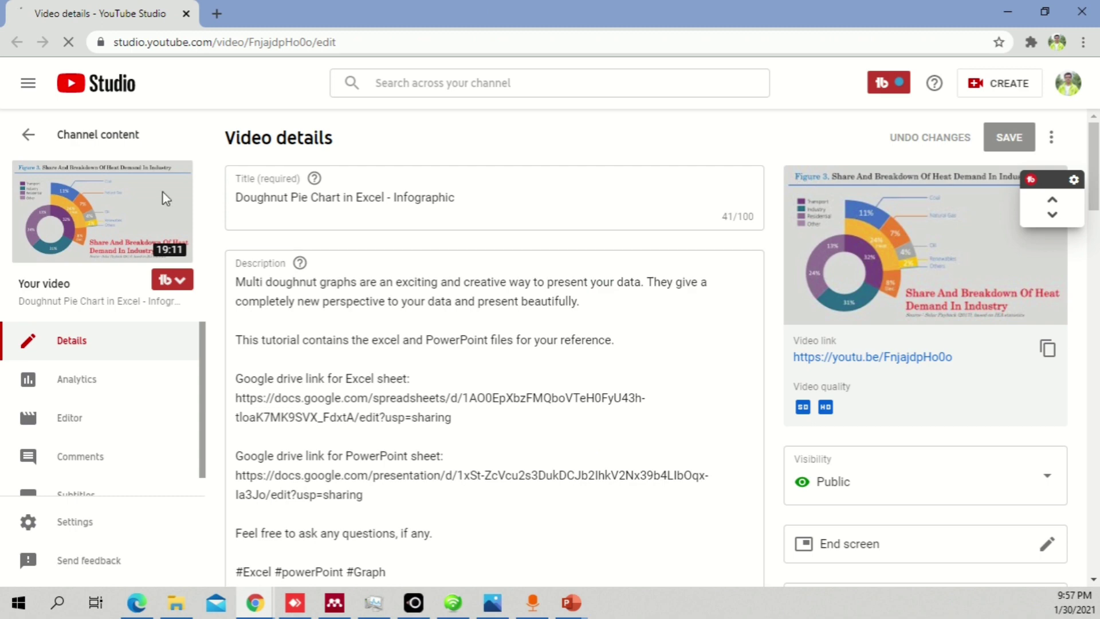
left_click(111, 226)
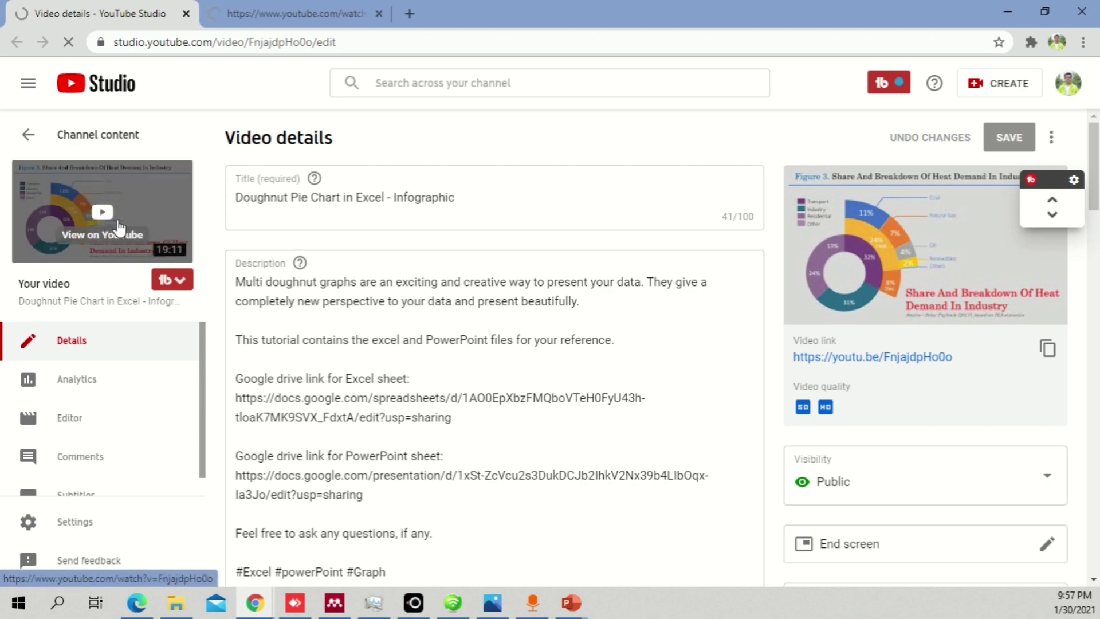
left_click(295, 13)
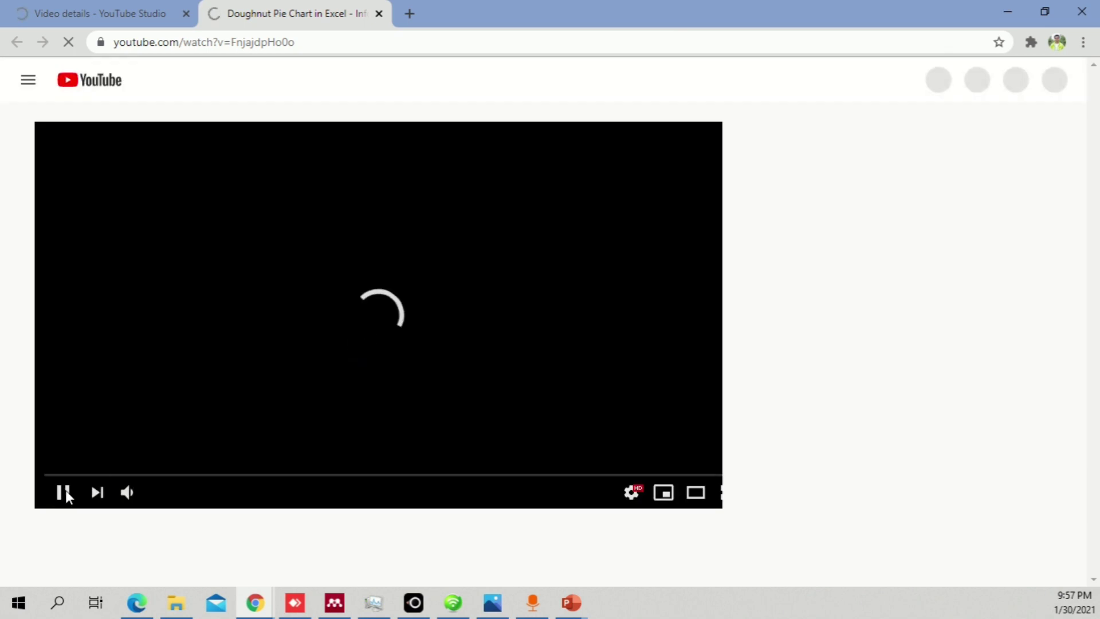
left_click(77, 497)
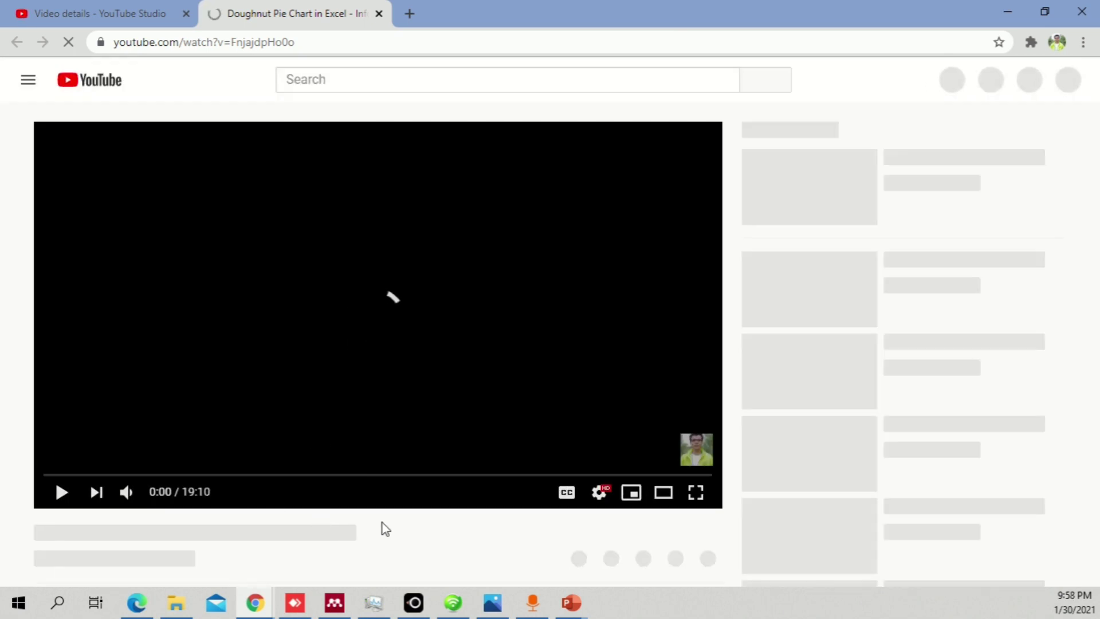
Expand the video description and scroll to find the shared file links.
scroll(384, 528, "down", 3)
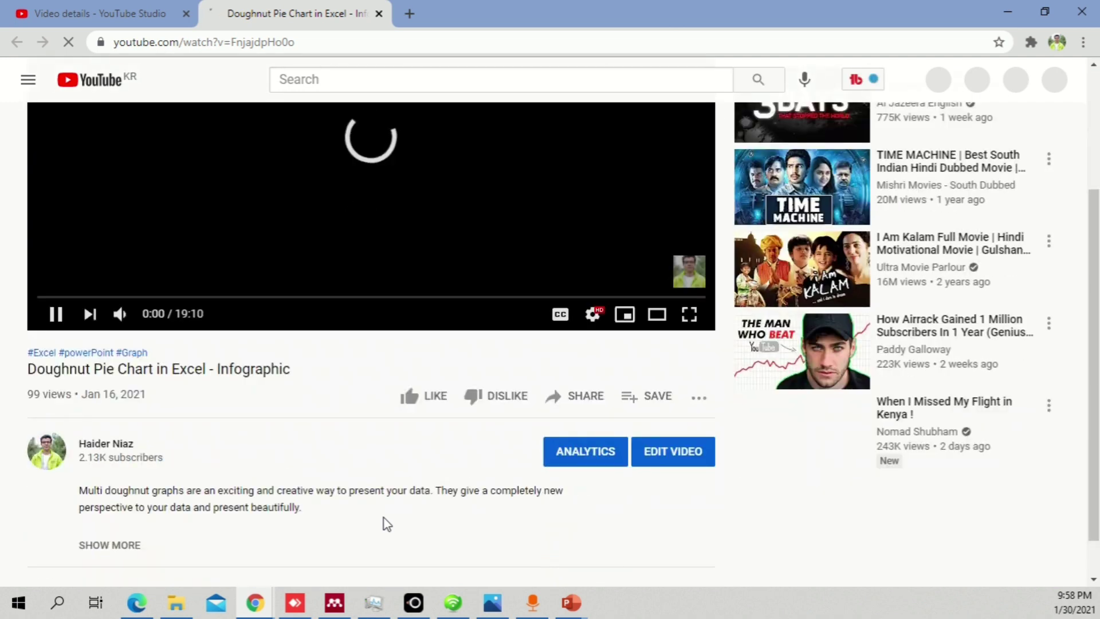
left_click(116, 498)
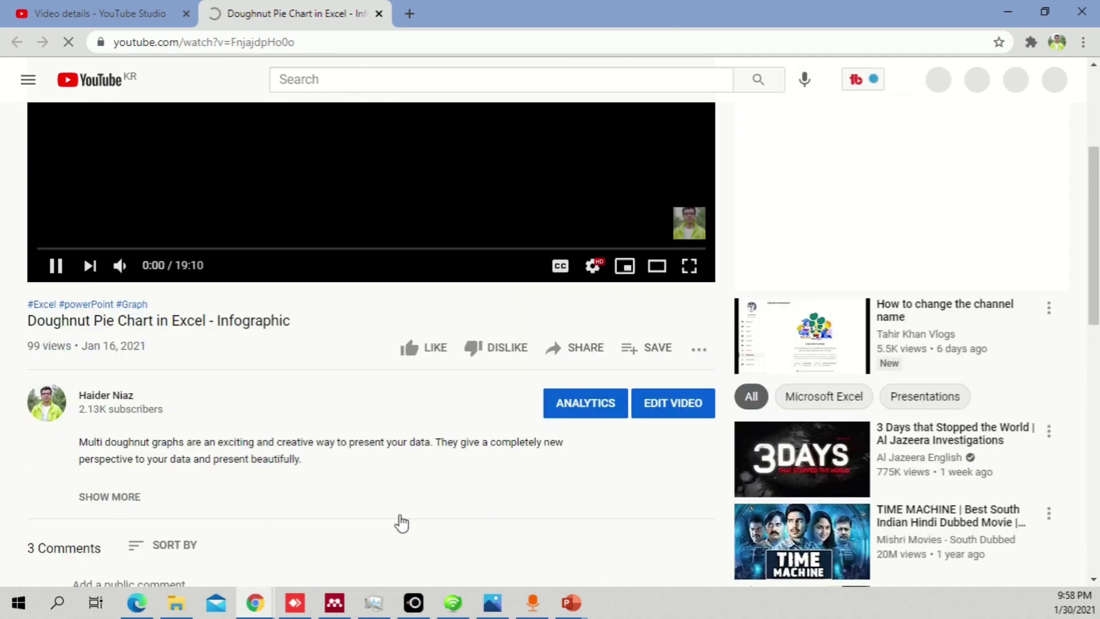
scroll(461, 510, "down", 2)
scroll(465, 514, "down", 3)
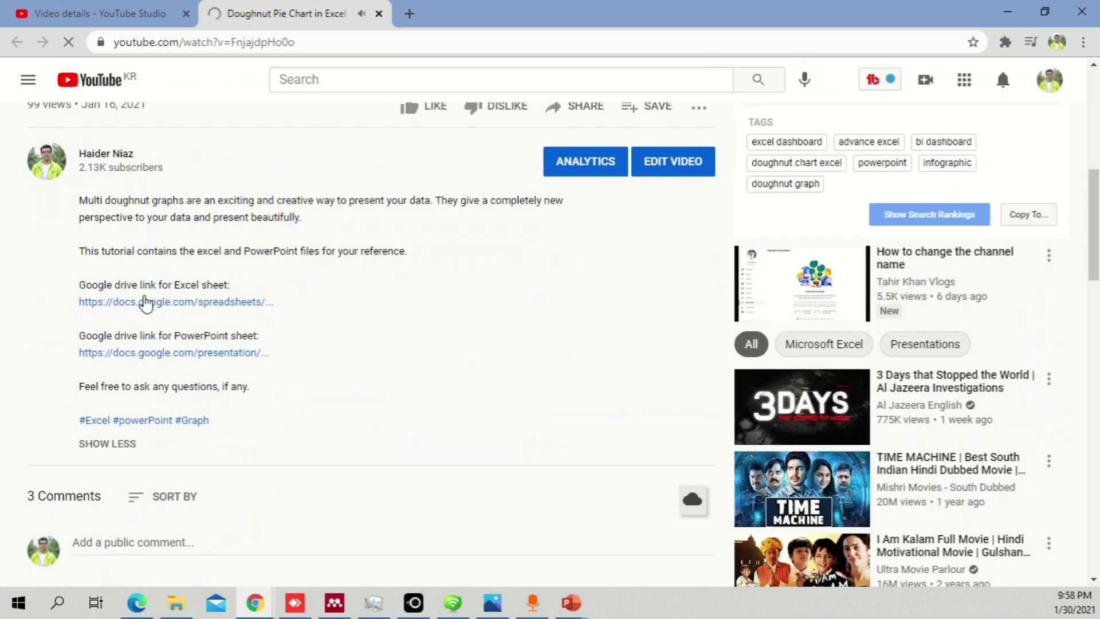
scroll(390, 377, "up", 4)
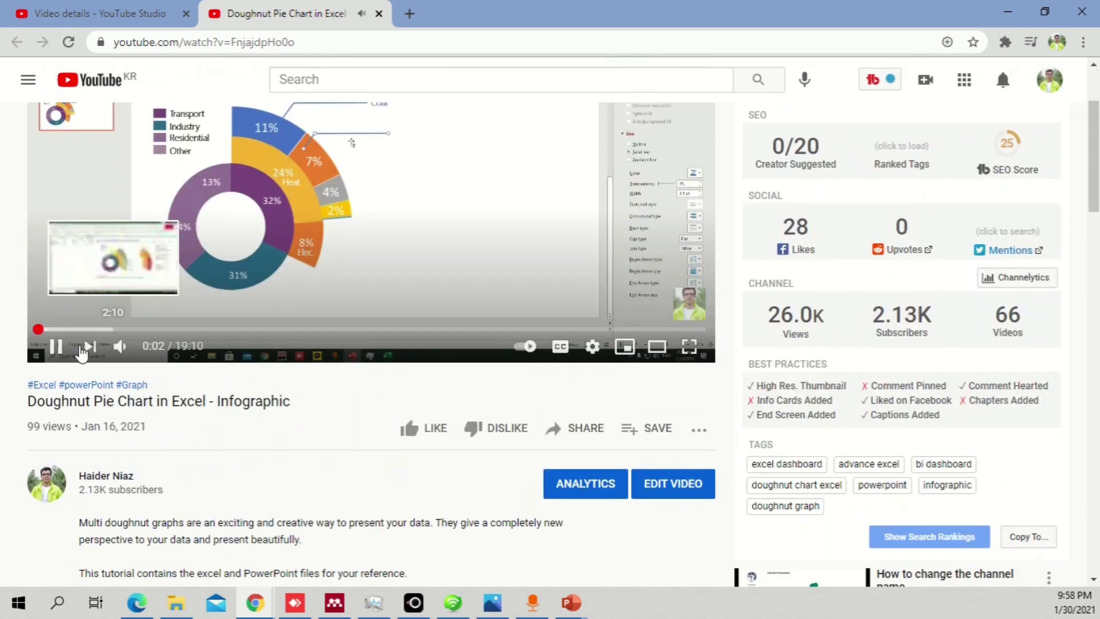
scroll(401, 493, "down", 5)
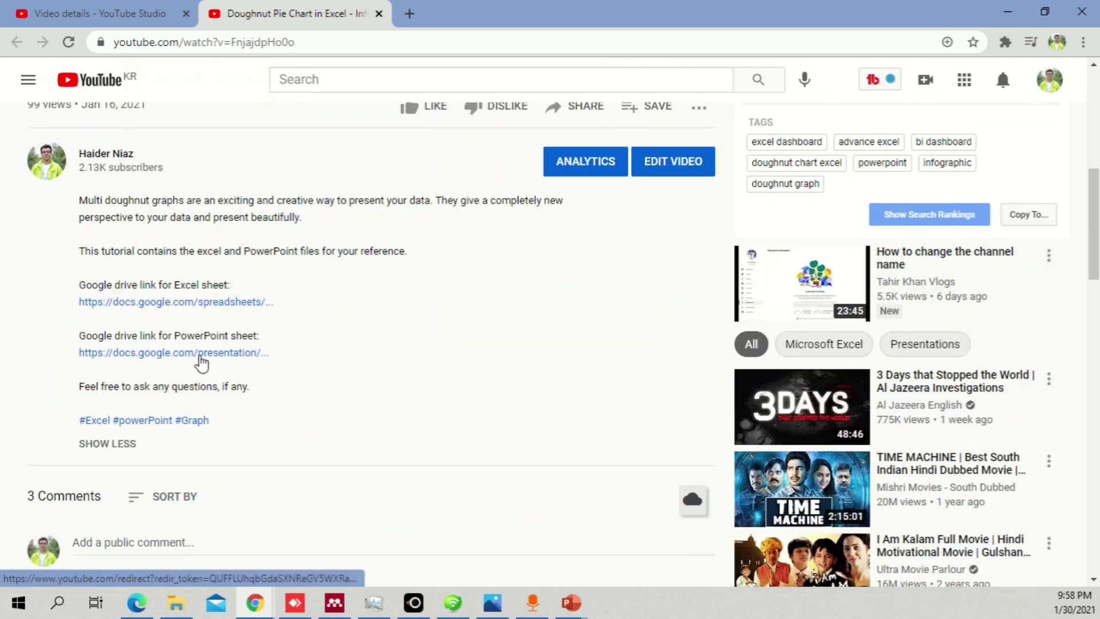
Open the Google Drive PowerPoint link and switch to the new Sample file tab.
left_click(200, 357)
mouse_move(484, 14)
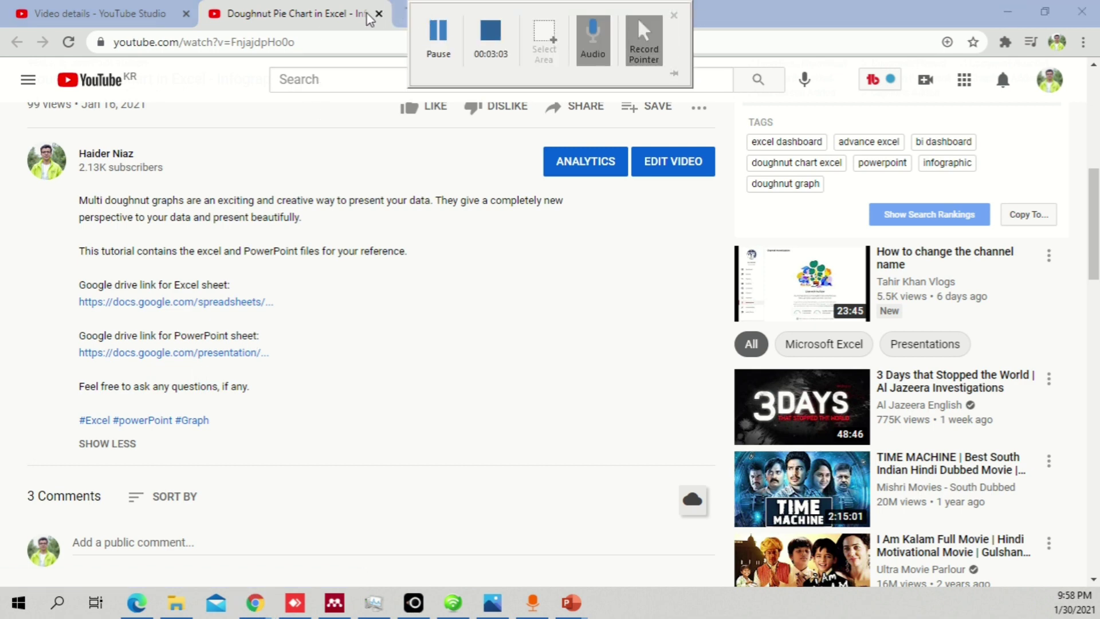
left_click(417, 15)
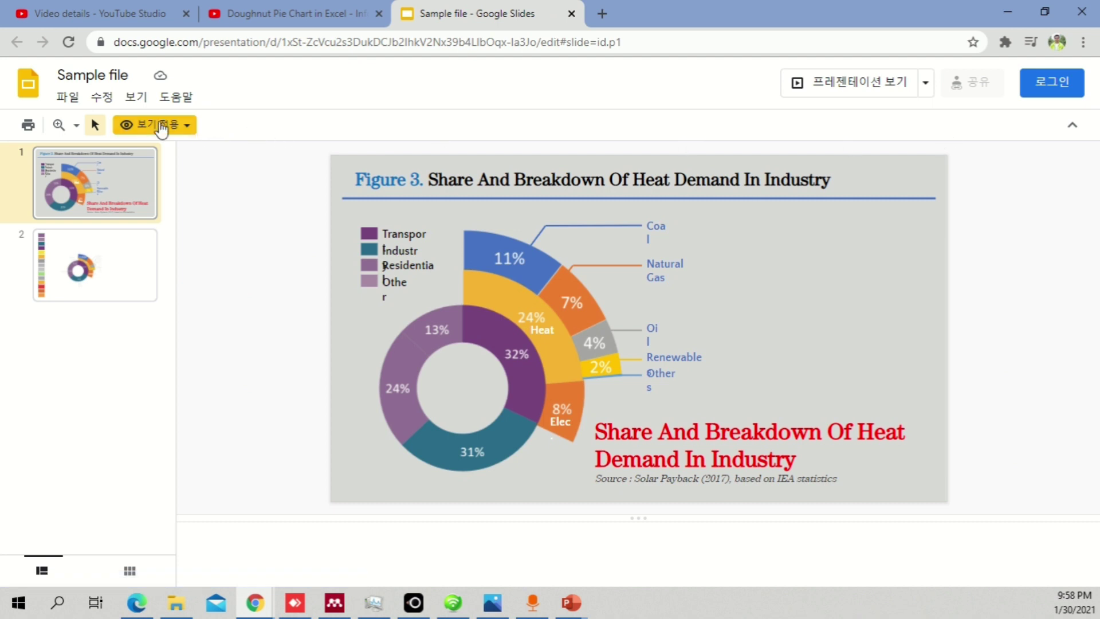
Save the Sample file slides as Sample file.pptx using the Microsoft PowerPoint download option.
left_click(69, 105)
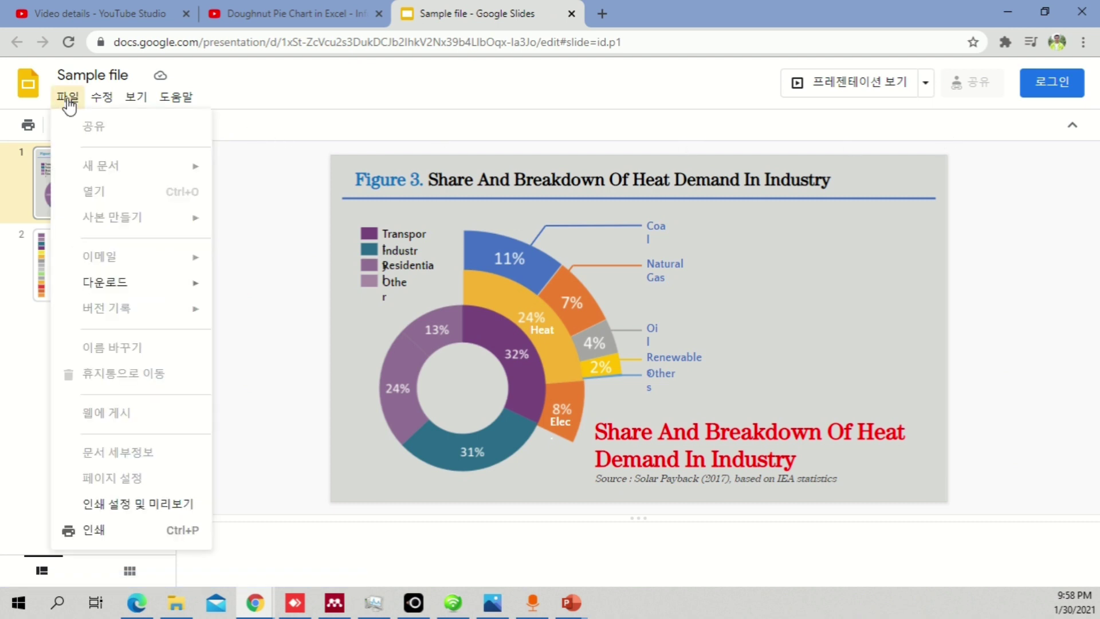
mouse_move(129, 281)
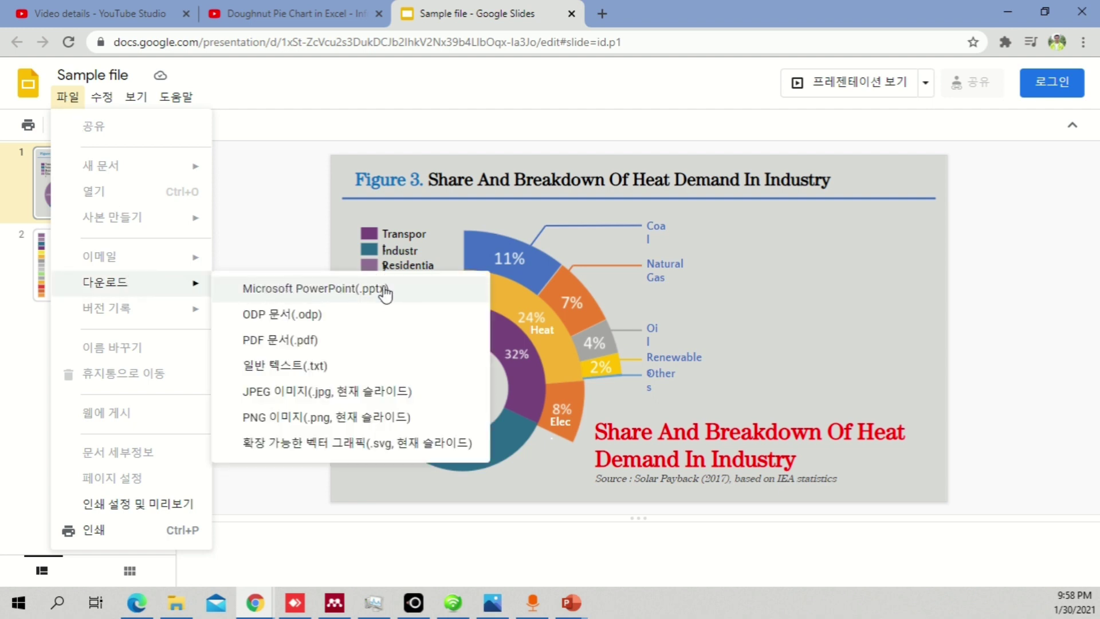
left_click(403, 292)
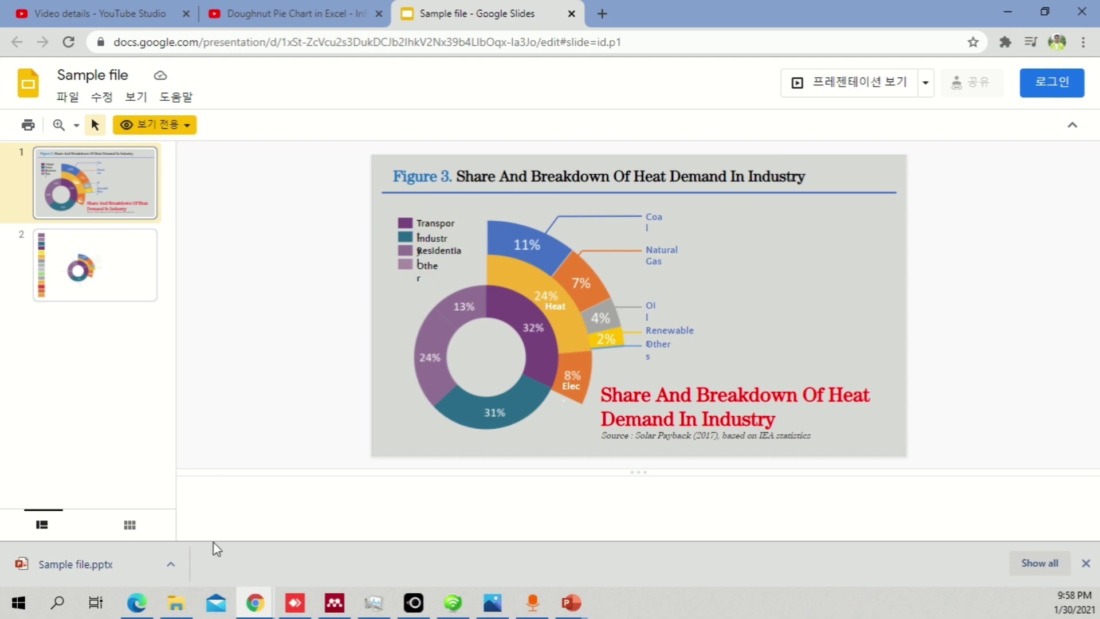
Open Sample file.pptx from Chrome's download bar in PowerPoint, then close that window.
left_click(131, 563)
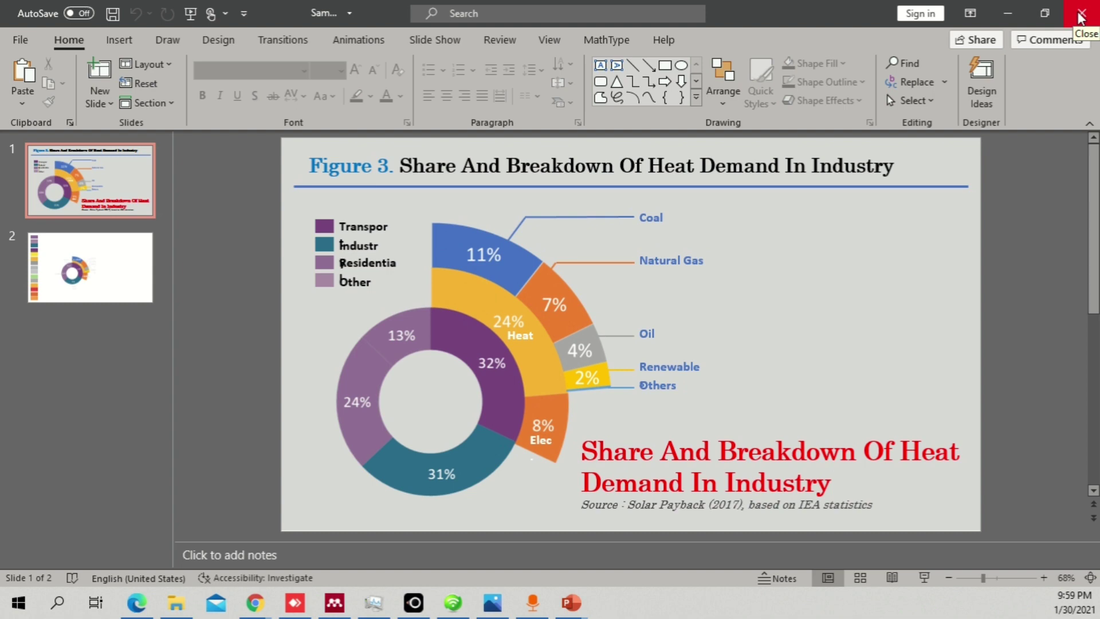
left_click(1080, 17)
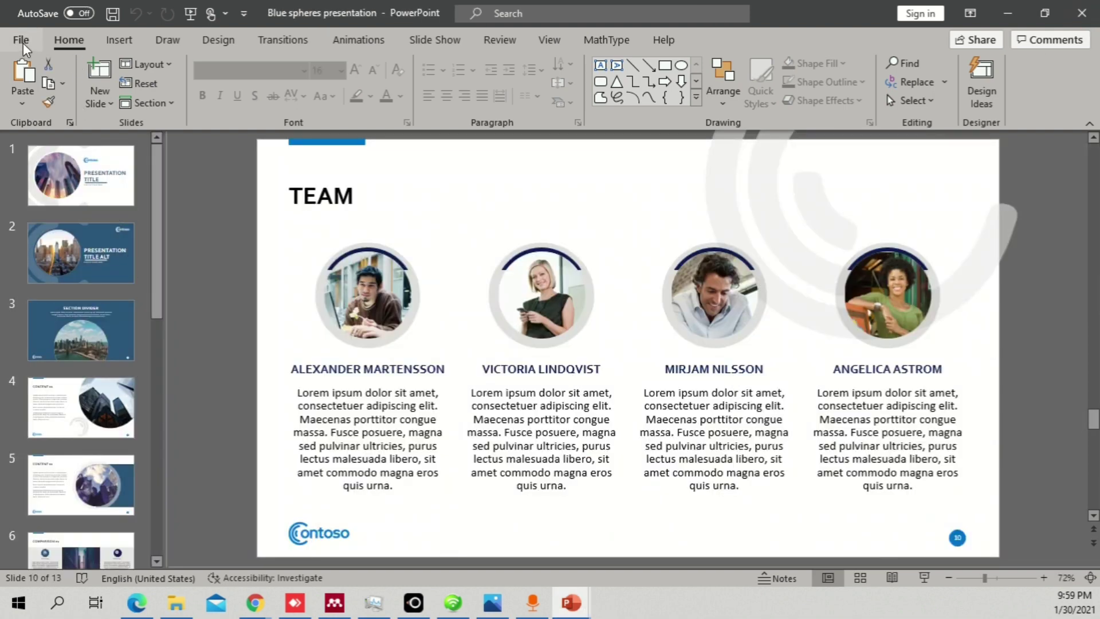
Run the 'Diagrams' template search and scroll through results like Multi-color tree diagram.
left_click(20, 41)
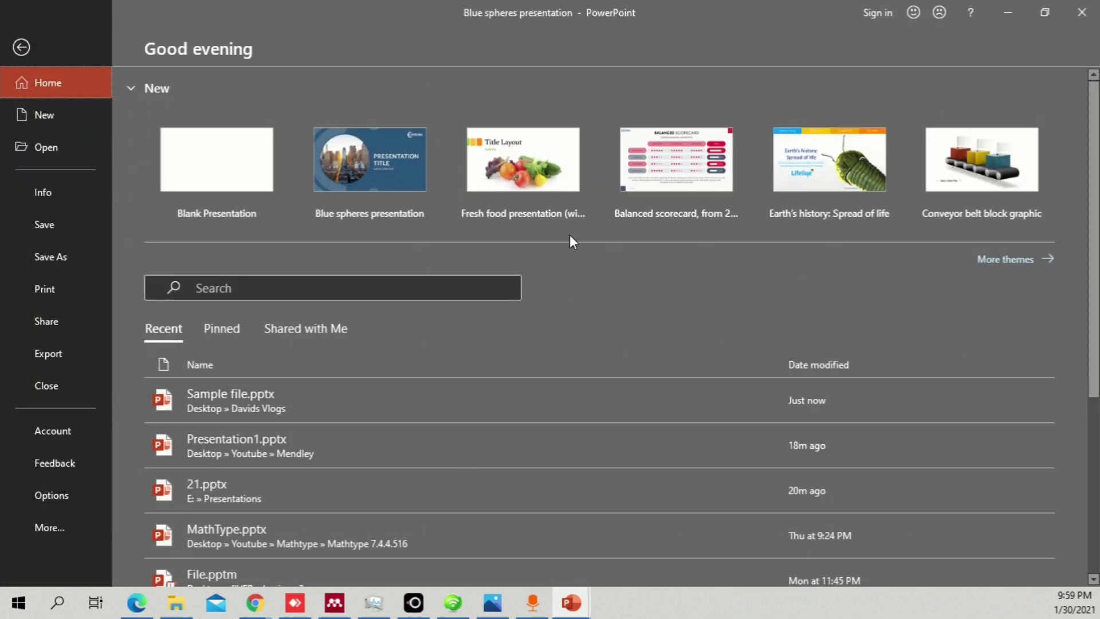
left_click(1006, 259)
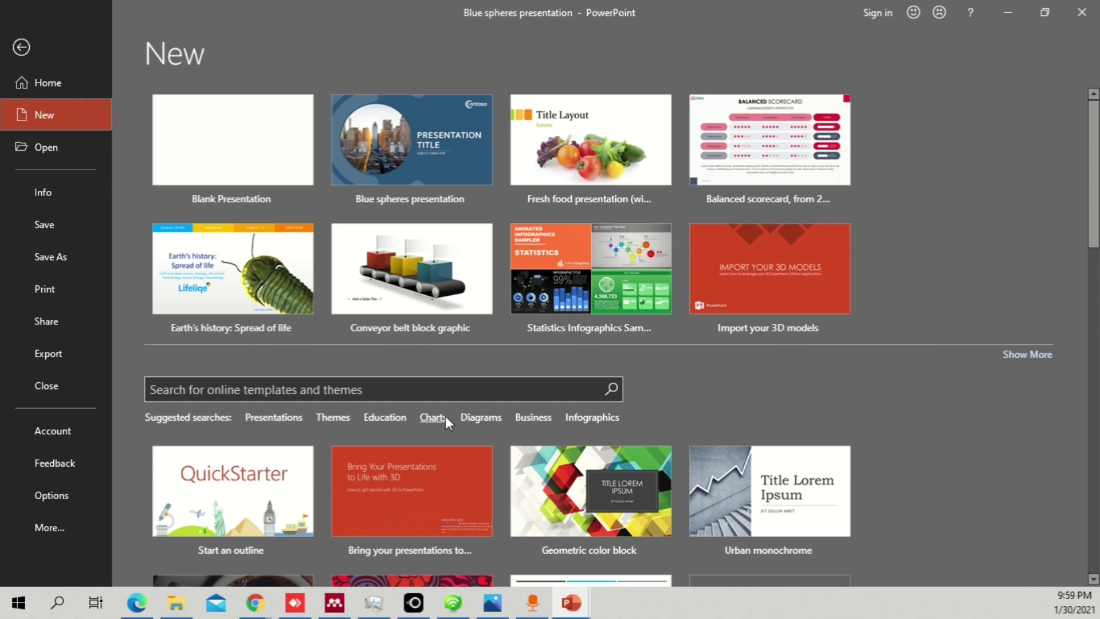
left_click(484, 418)
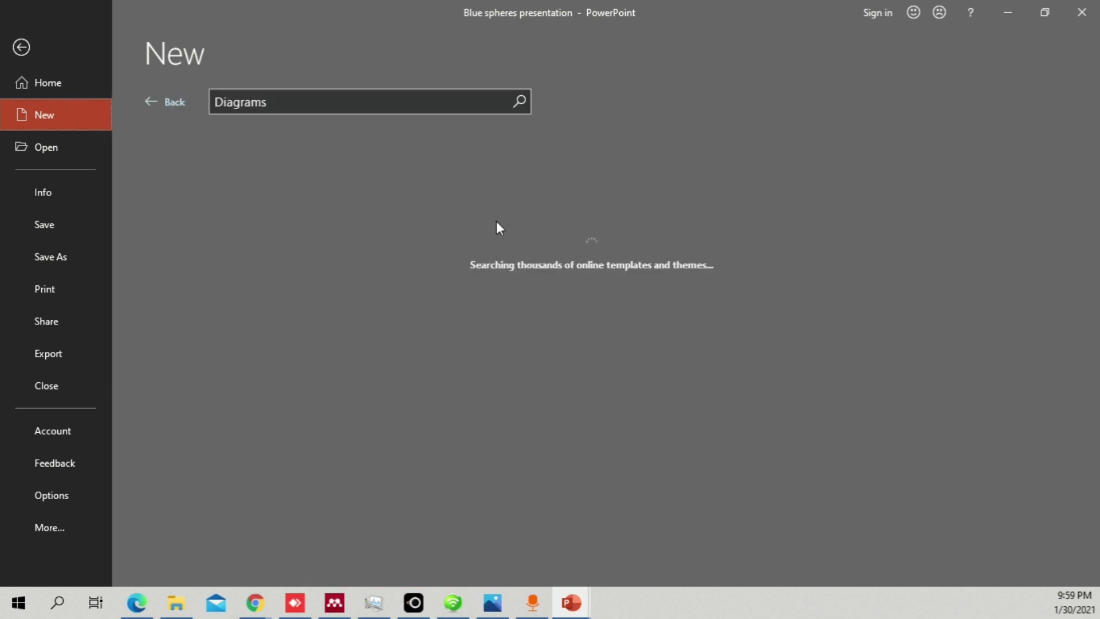
scroll(764, 232, "down", 1)
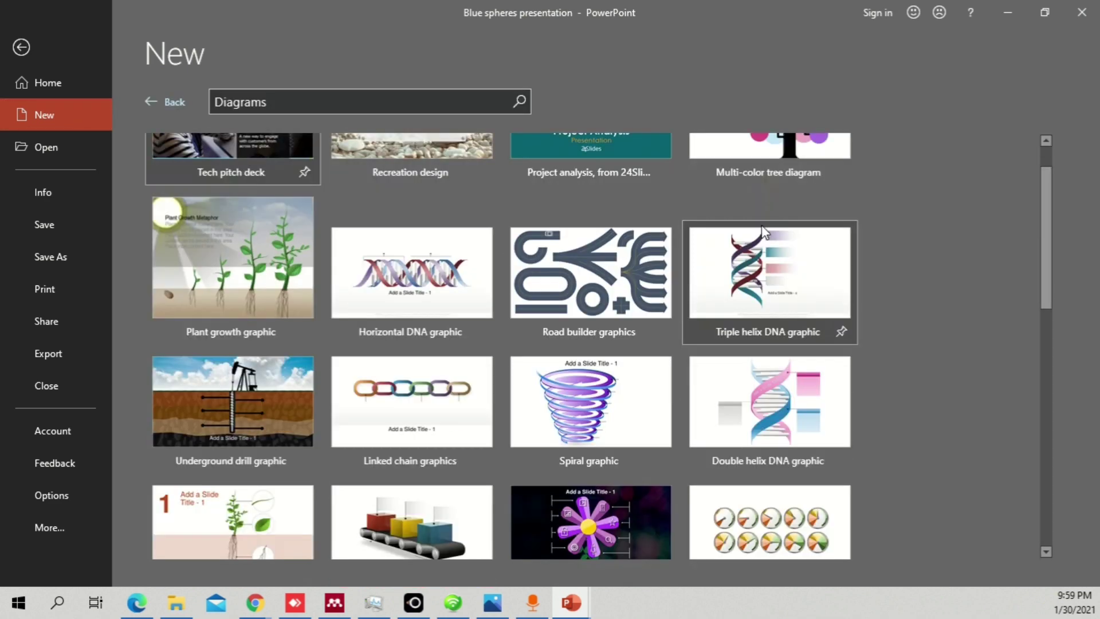
scroll(872, 271, "down", 8)
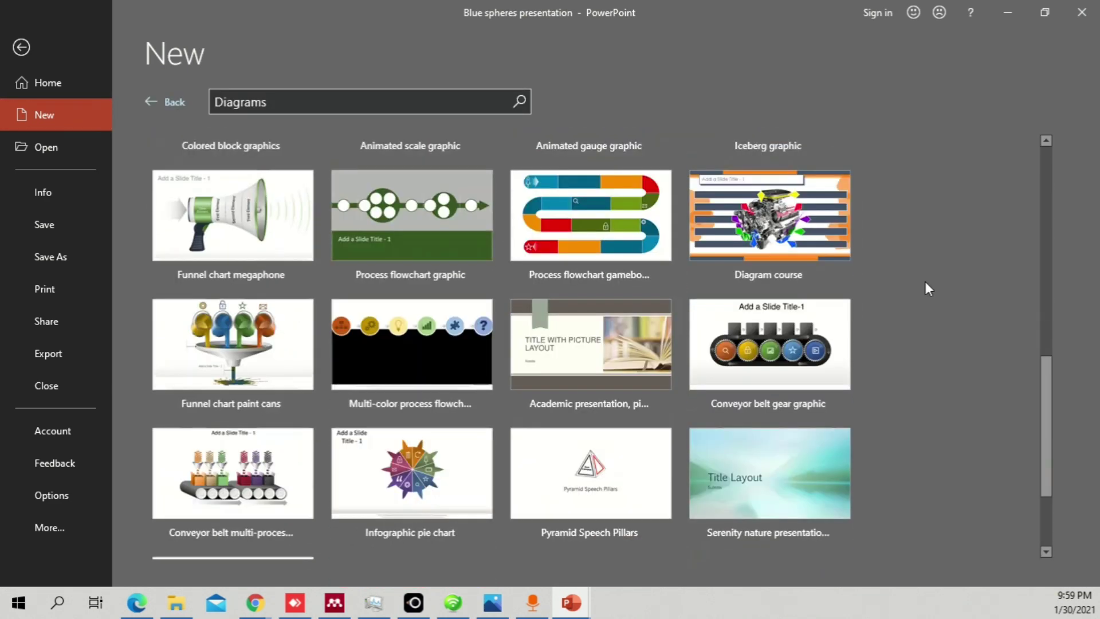
scroll(911, 269, "up", 9)
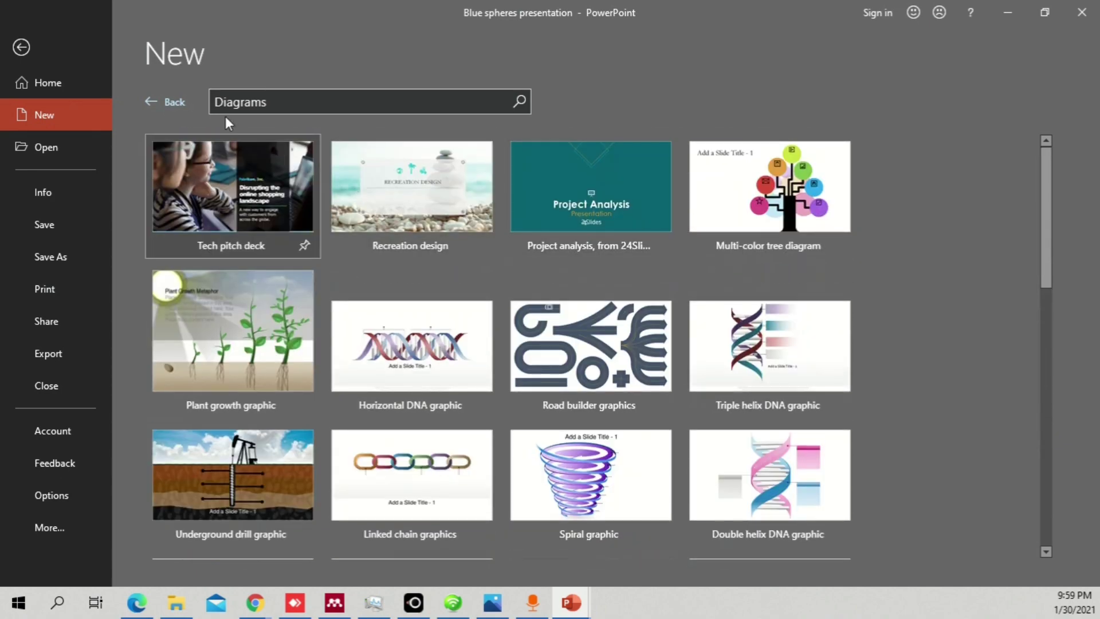
Switch to the 'Charts' suggested search and scroll through its template results.
left_click(171, 103)
left_click(437, 420)
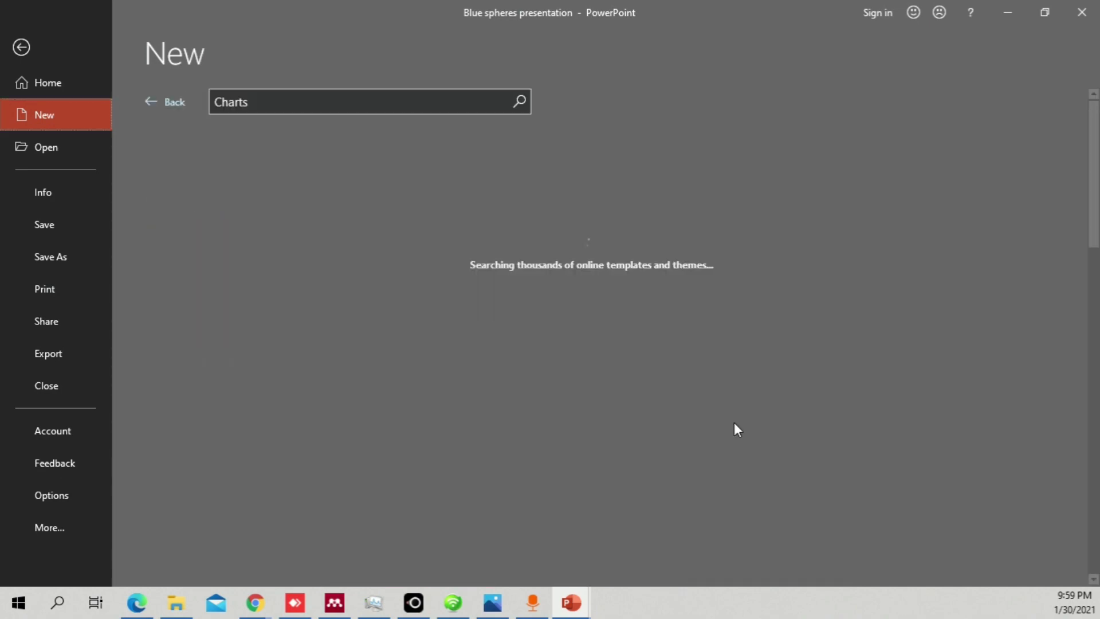
scroll(805, 338, "down", 4)
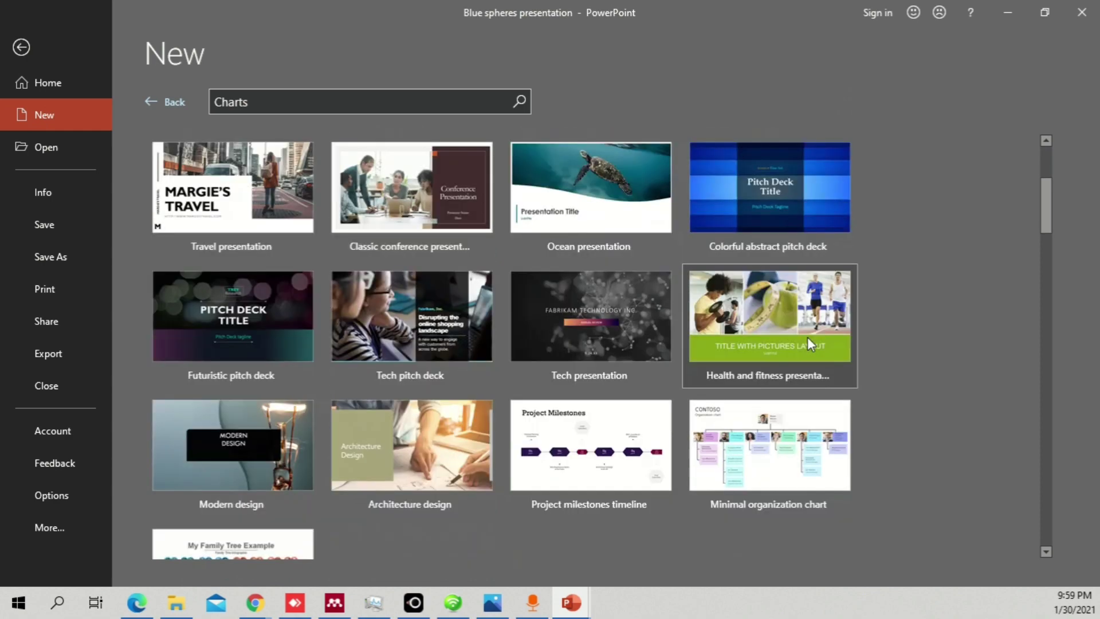
scroll(808, 338, "down", 4)
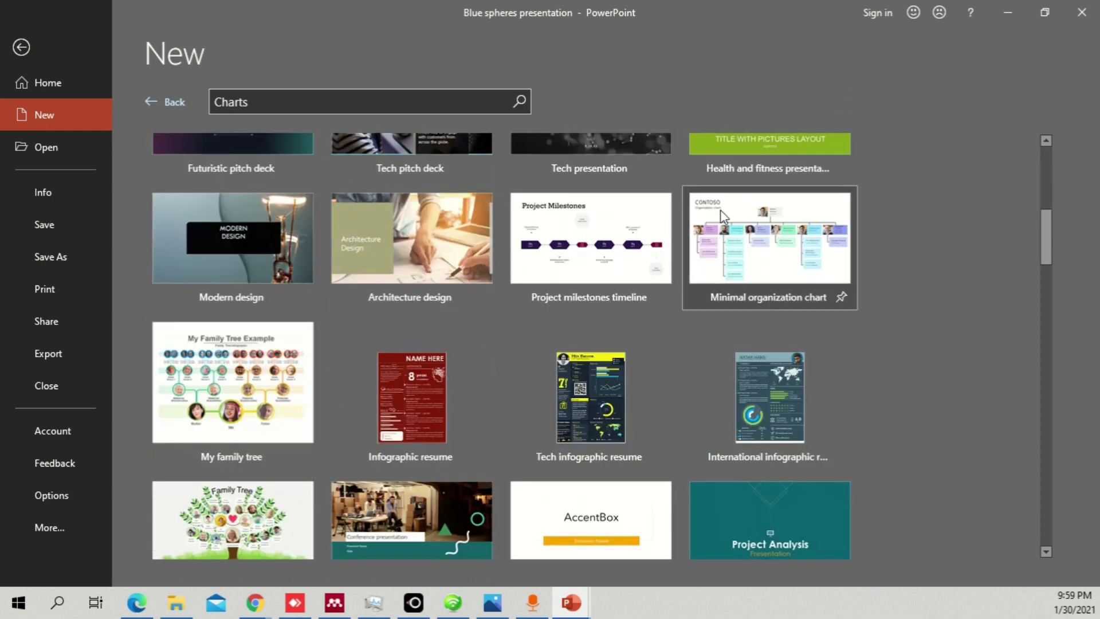
scroll(710, 201, "up", 6)
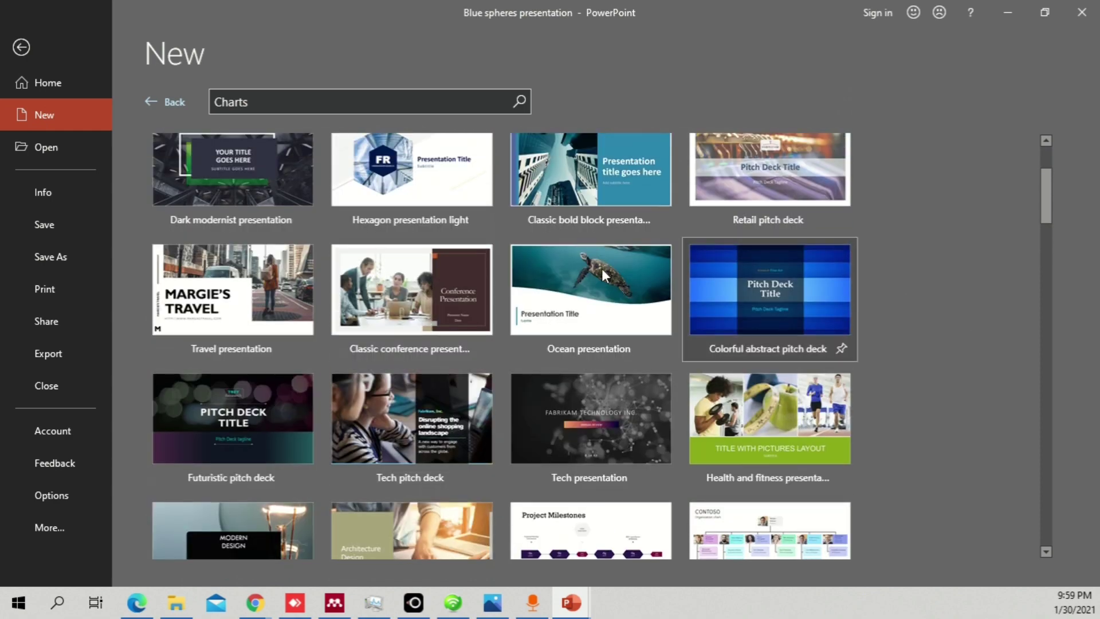
scroll(610, 341, "up", 2)
scroll(420, 309, "up", 1)
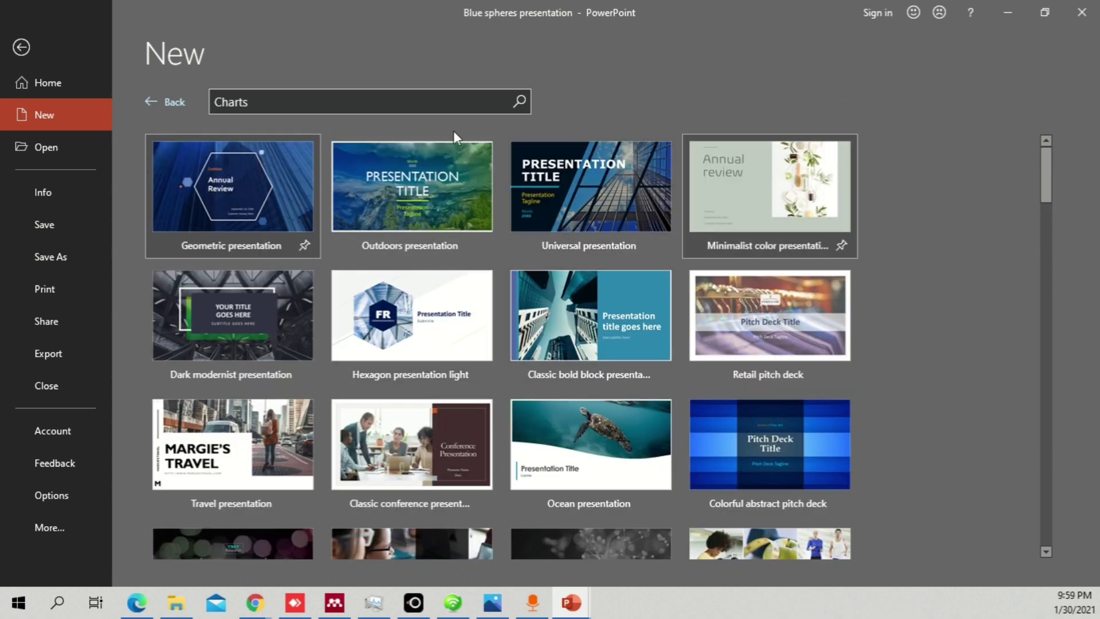
Leave the template gallery for the Blue spheres presentation and show slide 2, Presentation Title Alt.
left_click(160, 103)
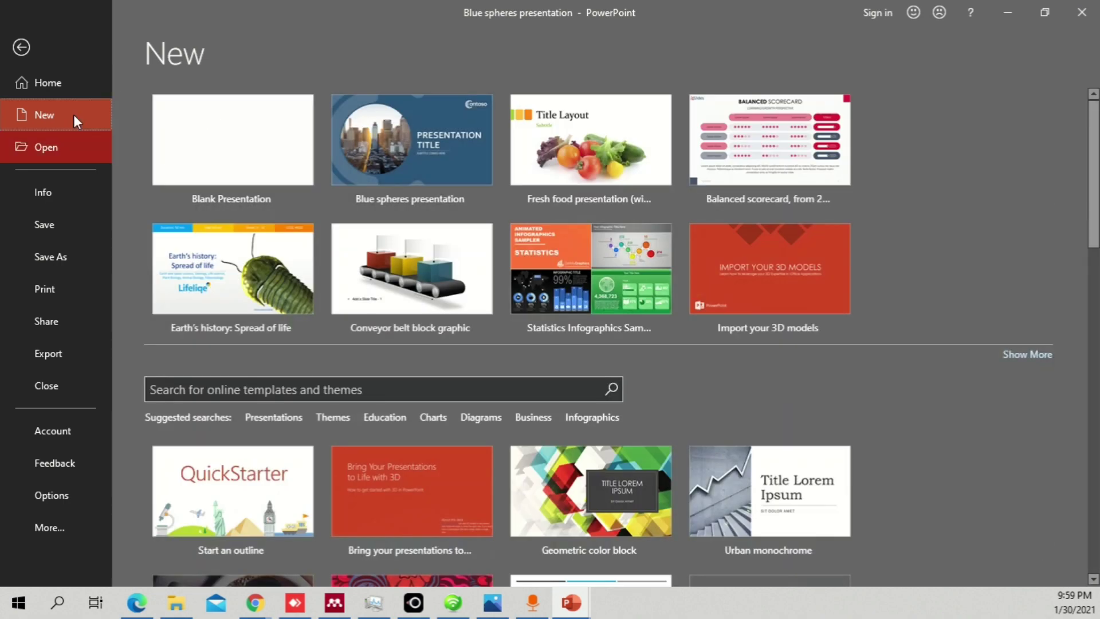
left_click(22, 47)
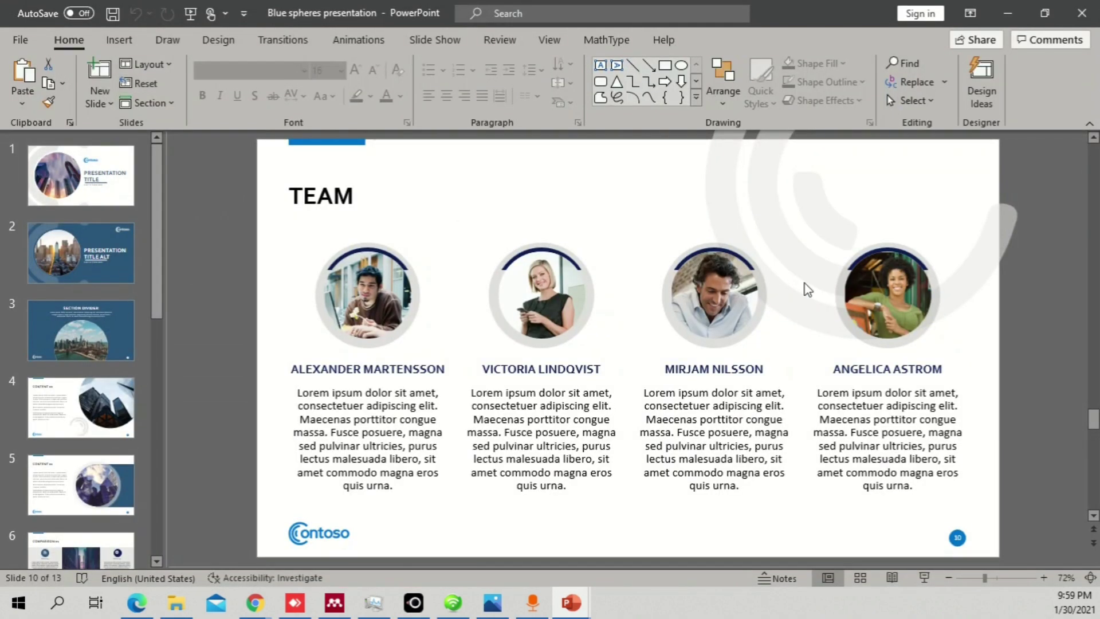
left_click(69, 268)
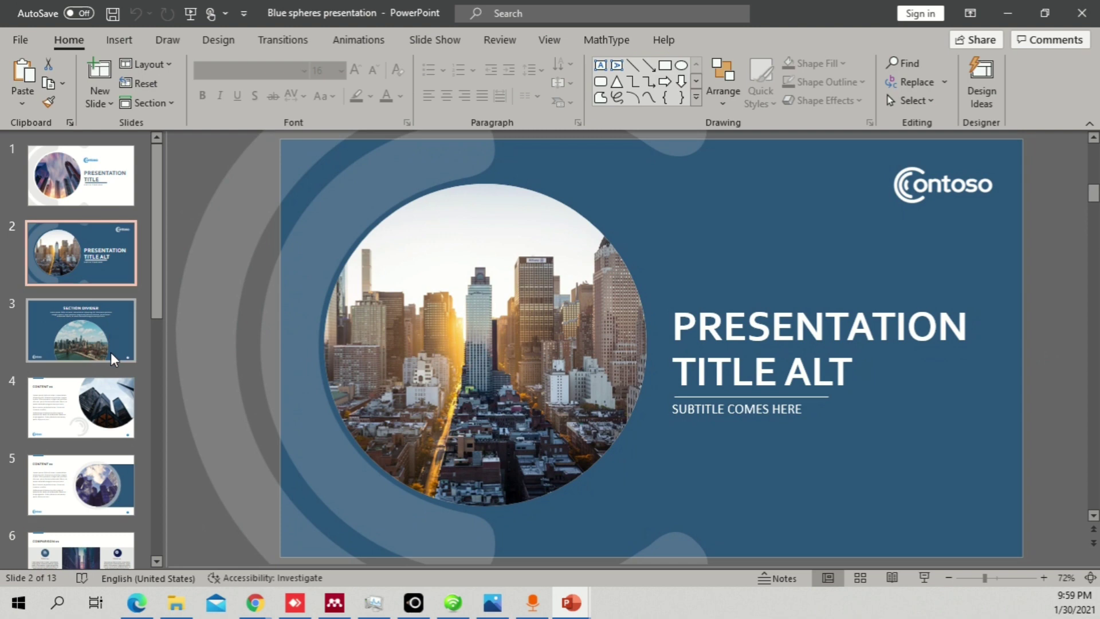